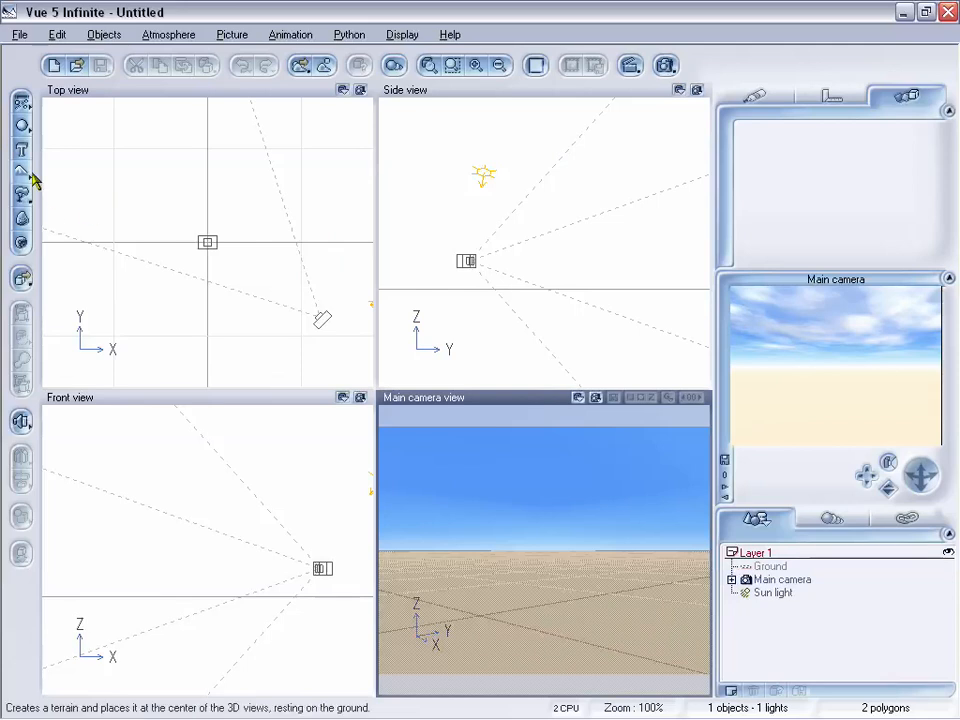
Add a Blossoming Cherry Tree plant to the scene and reposition the main camera to frame it
right_click(22, 196)
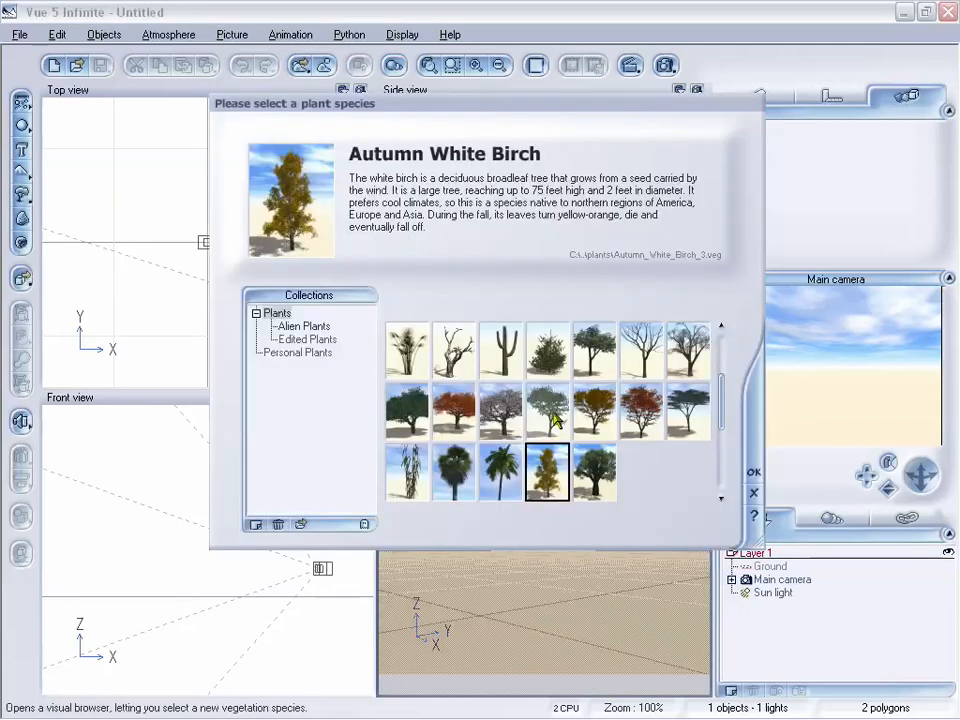
left_click(596, 478)
left_click(454, 470)
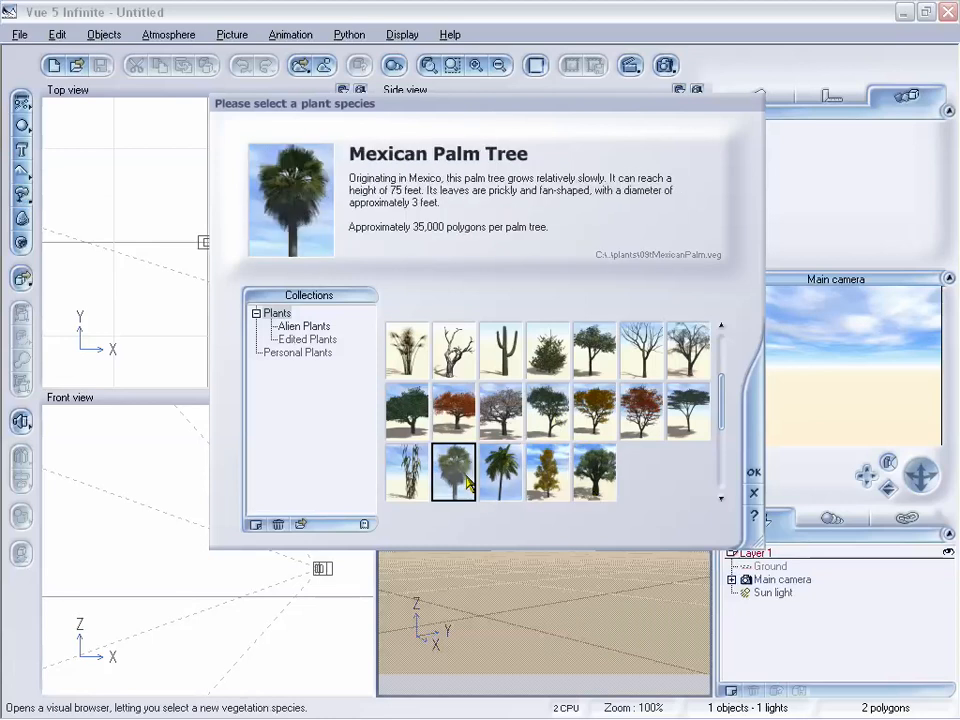
left_click(598, 346)
scroll(681, 455, "up", 2)
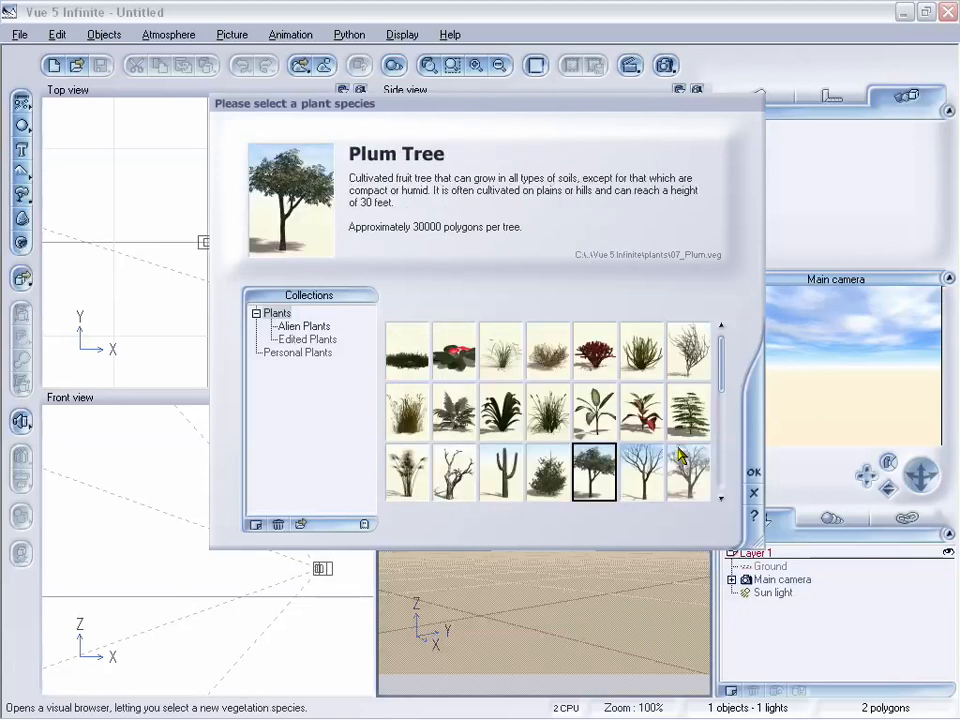
scroll(679, 455, "down", 5)
scroll(528, 401, "up", 1)
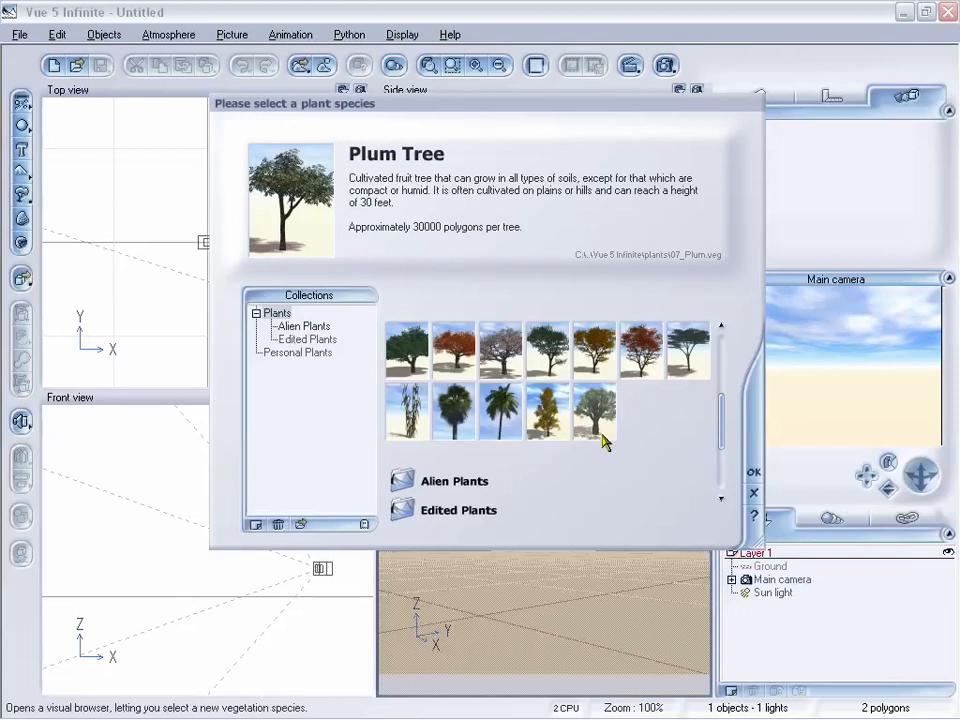
left_click(549, 424)
left_click(503, 358)
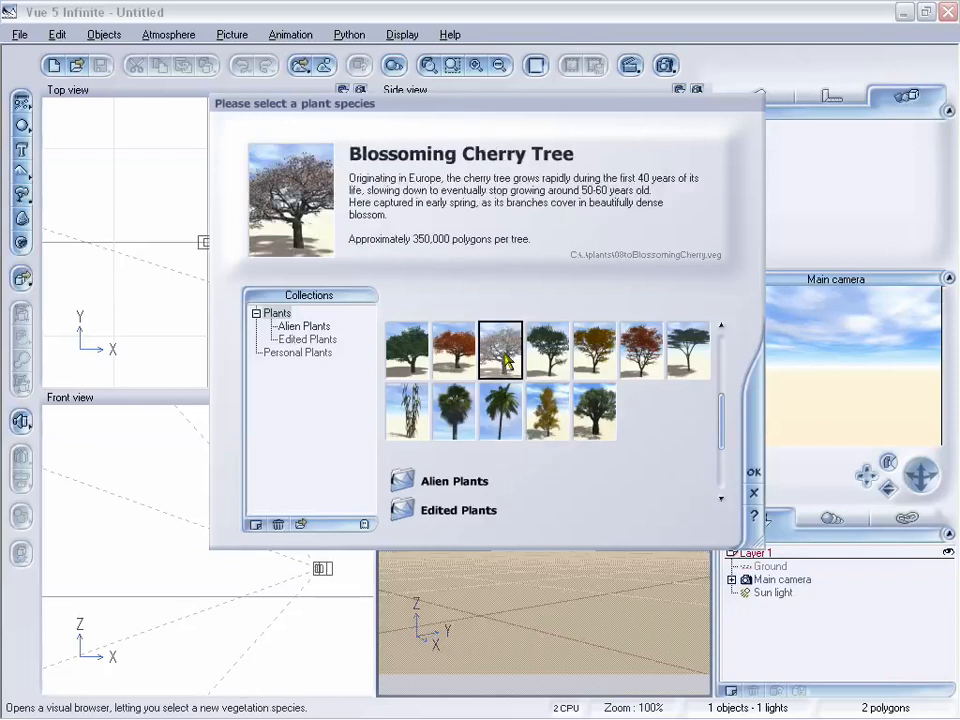
left_click(753, 479)
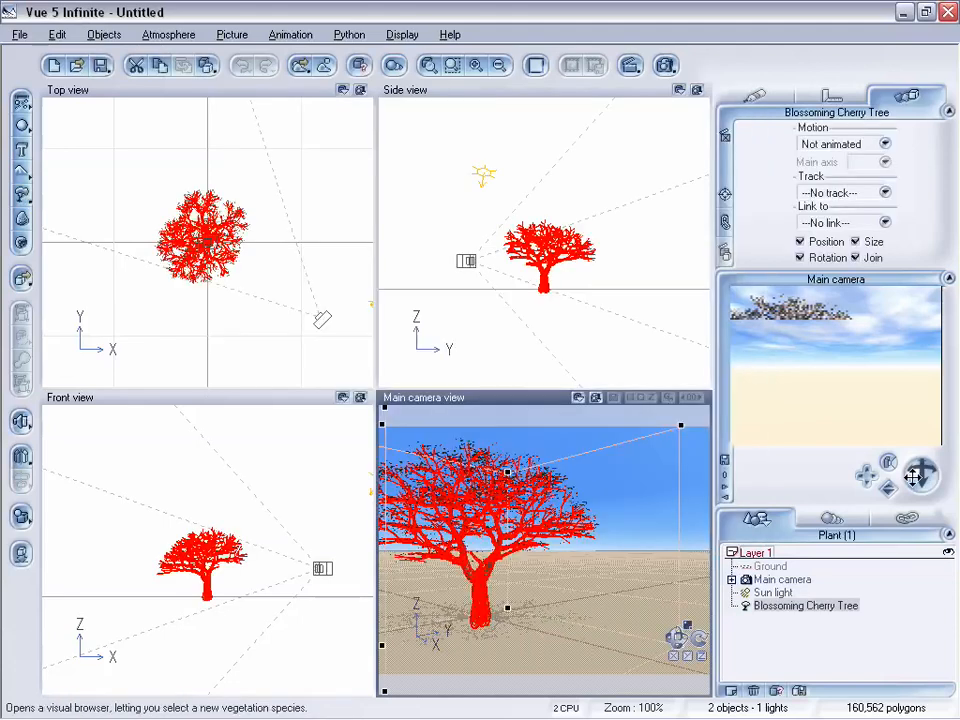
left_click_drag(914, 474, 867, 475)
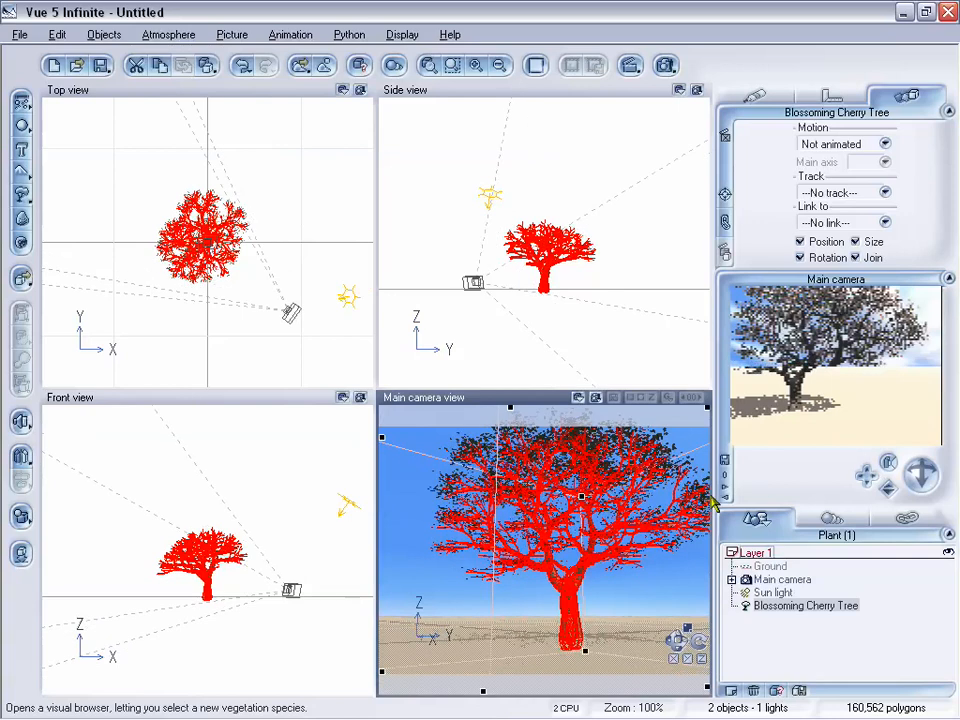
Enlarge the cherry tree's petals in the Plant Editor, setting their length to +12 and width to +15
double_click(599, 487)
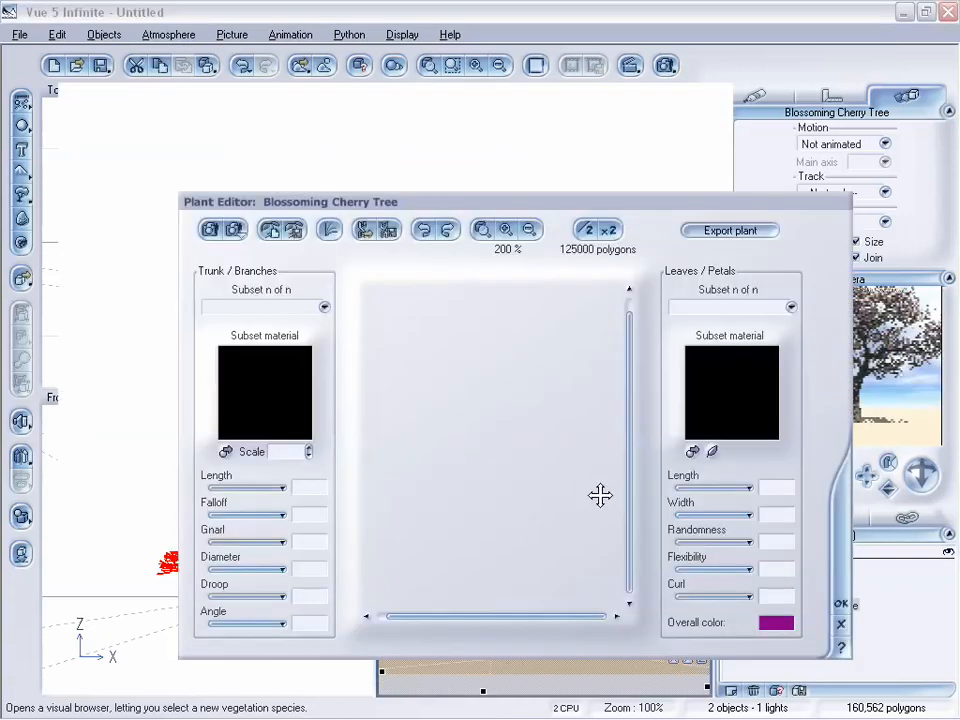
left_click_drag(620, 212, 540, 173)
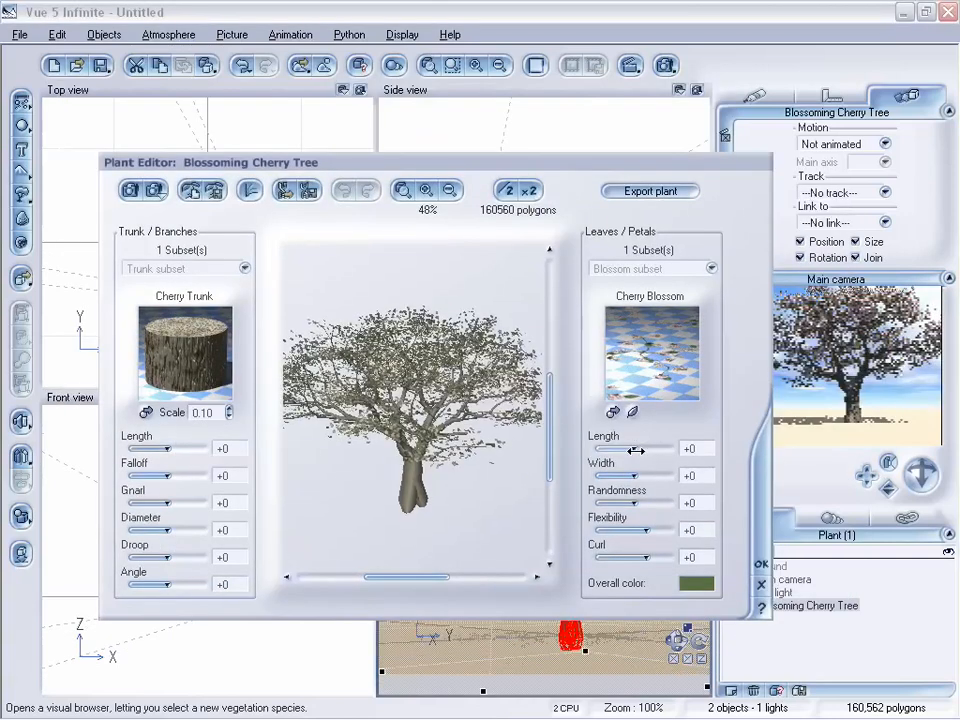
mouse_move(636, 450)
left_mouse_down()
mouse_move(637, 477)
mouse_move(644, 448)
mouse_move(646, 478)
mouse_move(640, 449)
left_mouse_up()
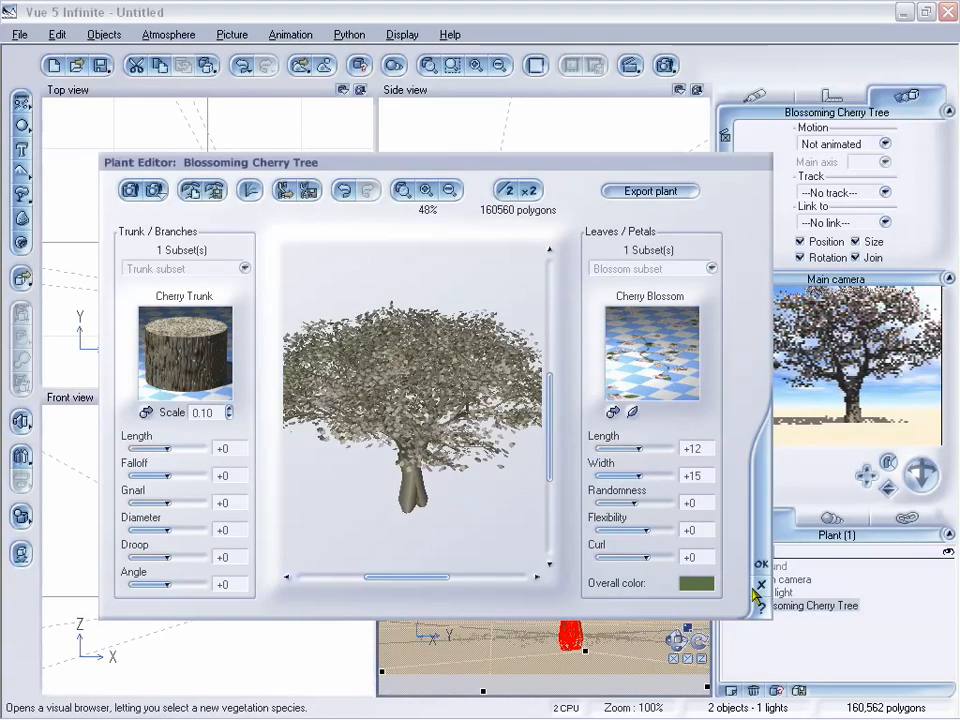
left_click(763, 566)
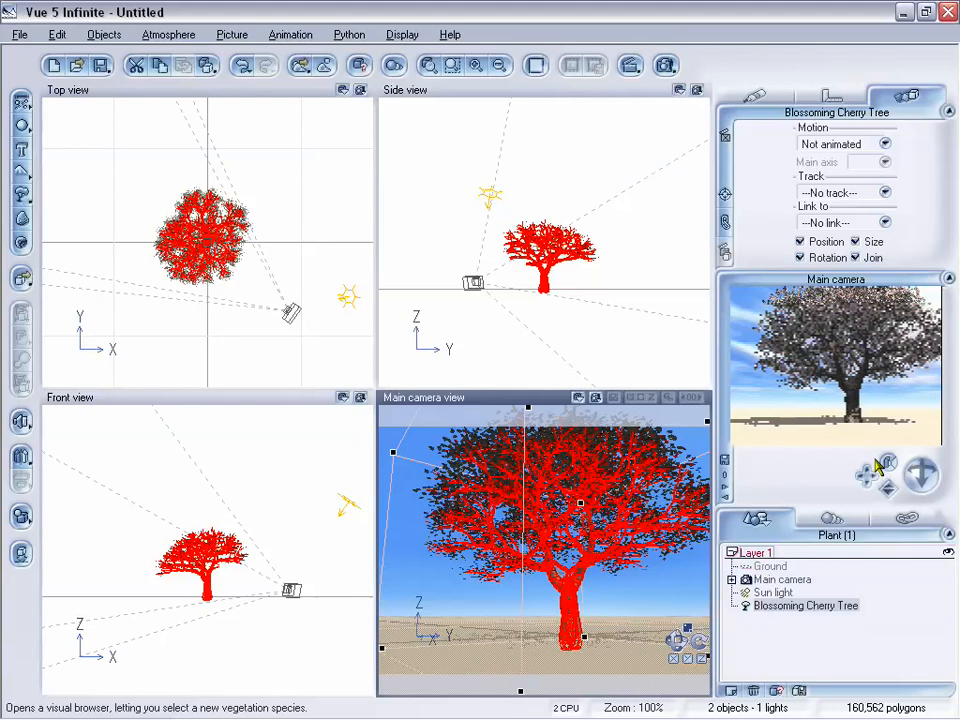
Orbit the main camera to the tree's opposite side and add a quadratic spot light on the far side of the tree
left_click_drag(865, 475, 915, 475)
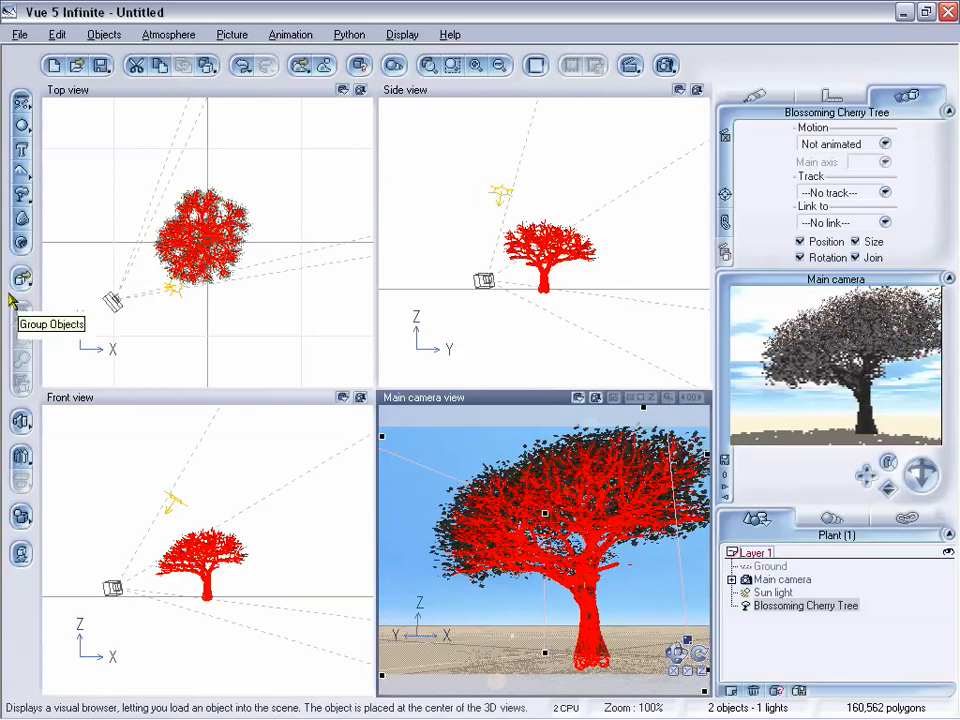
left_click(22, 424)
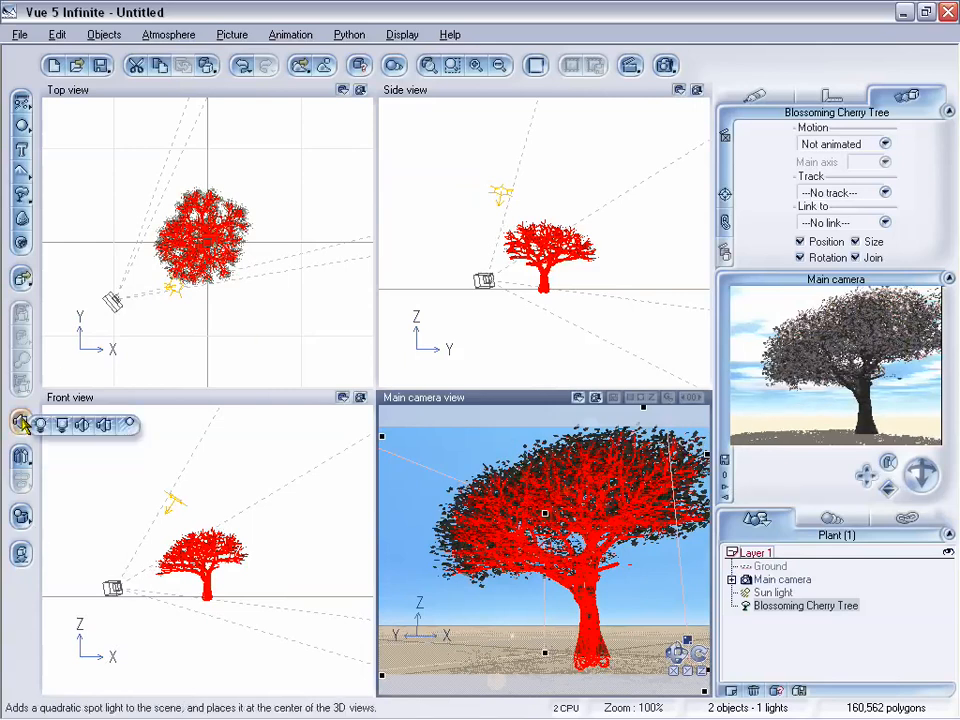
left_click(105, 426)
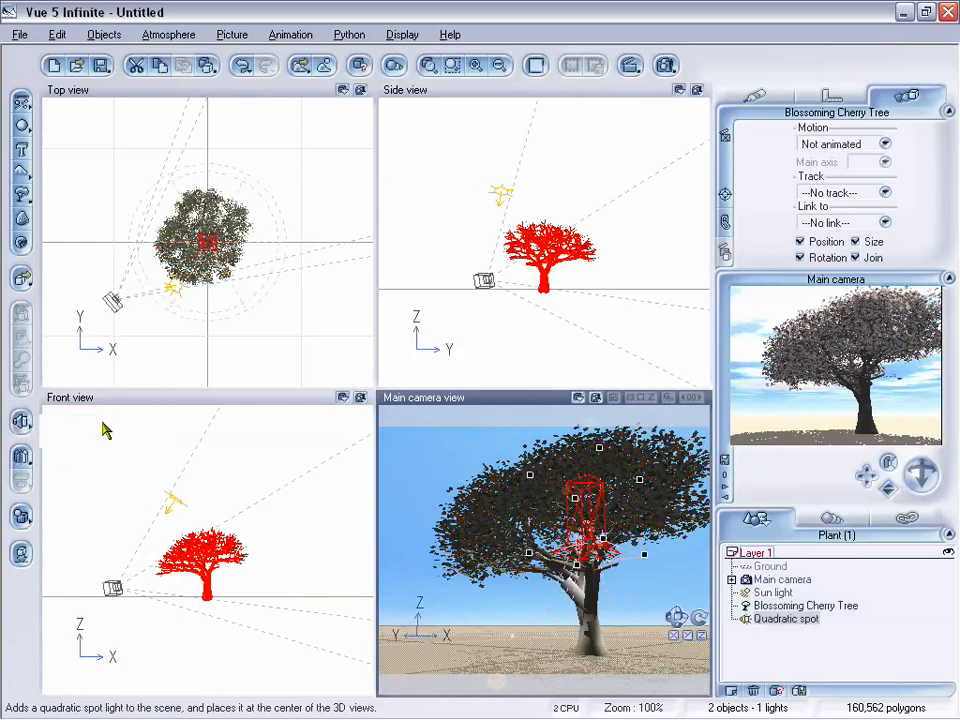
left_click_drag(212, 253, 294, 167)
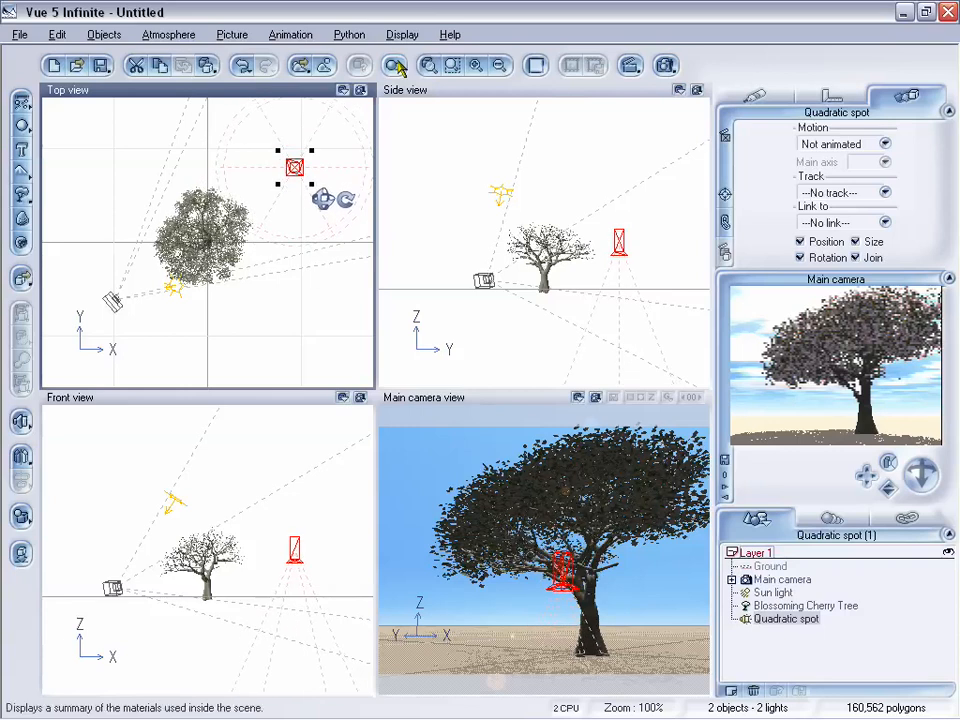
Move the sun light down to the height of the tree's crown so that it shines at a low angle
left_click_drag(172, 290, 179, 264)
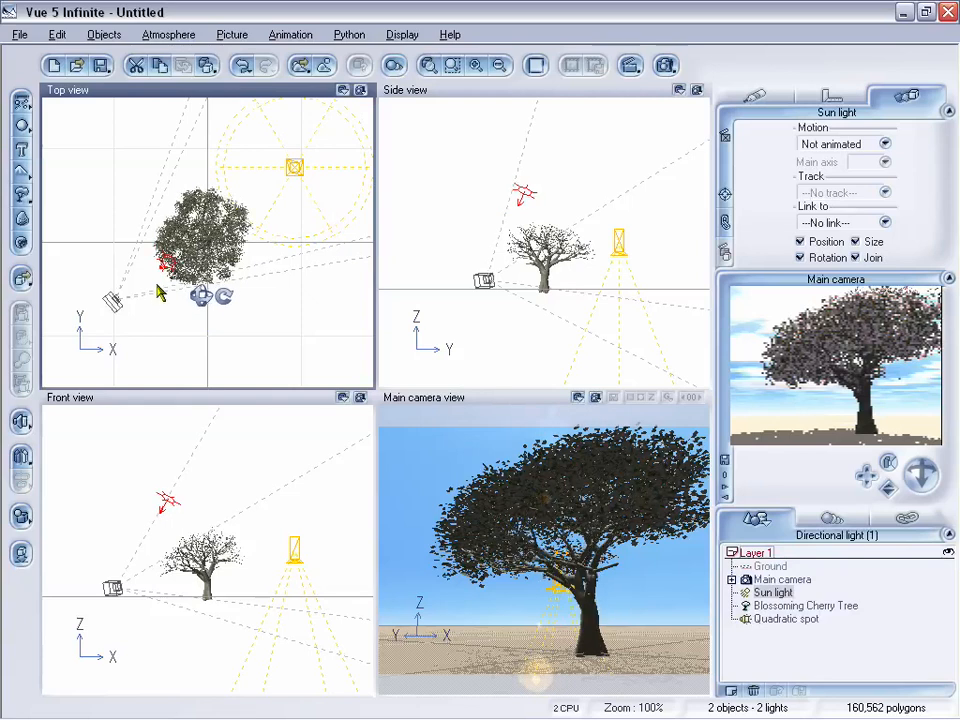
left_click(169, 505)
left_click_drag(169, 505, 209, 533)
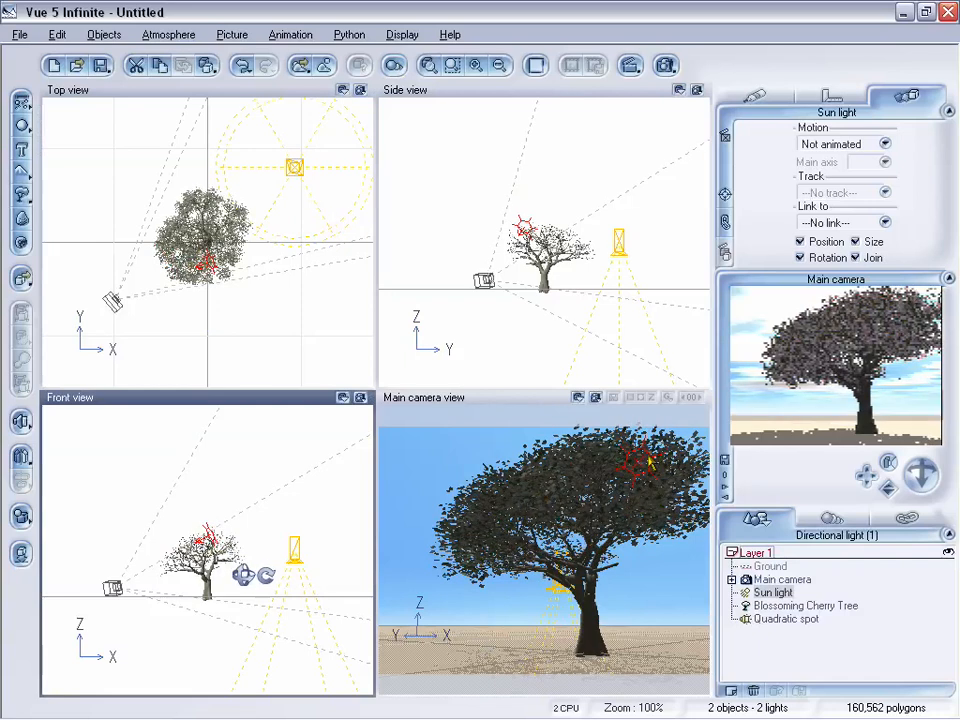
Shift the quadratic spot light closer behind the tree, raise it above the crown and tilt it down towards the tree
left_click(291, 177)
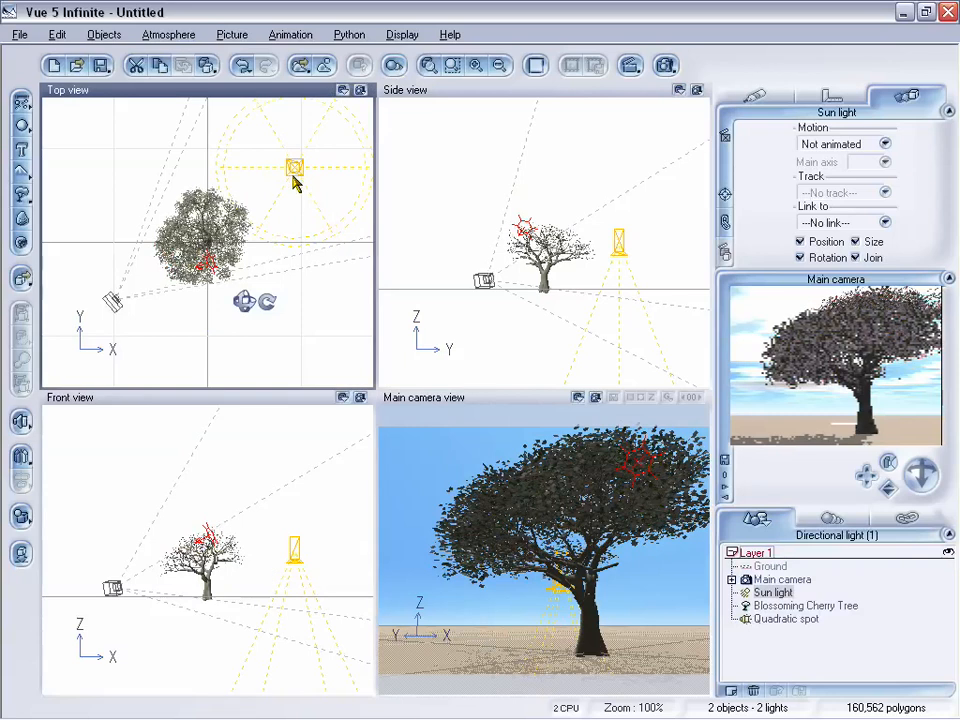
left_click(293, 178)
left_click_drag(296, 172, 311, 202)
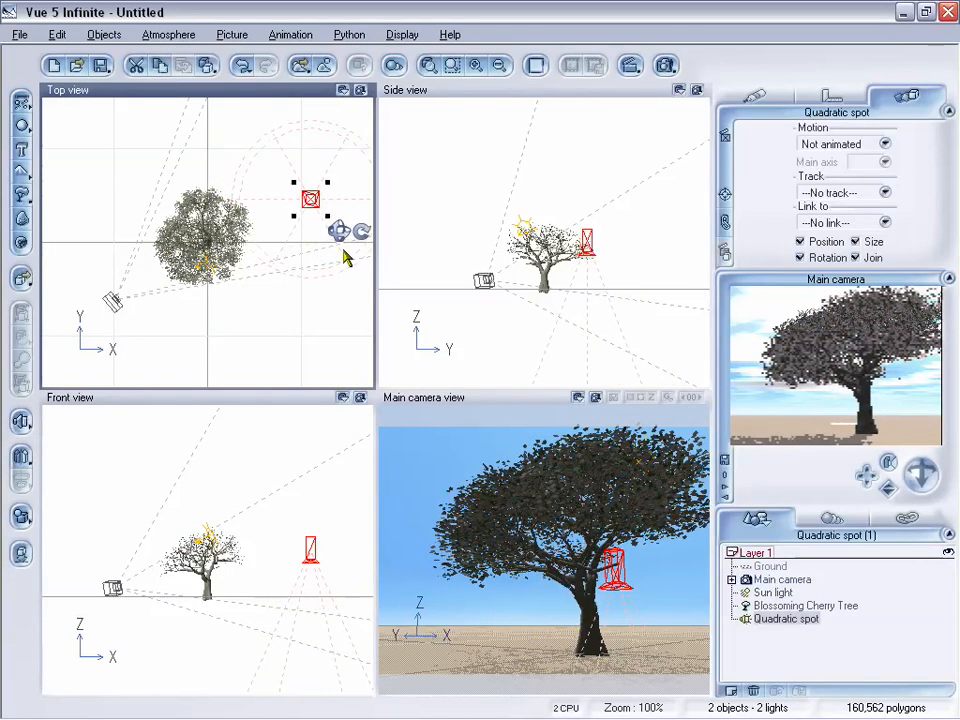
left_click(311, 558)
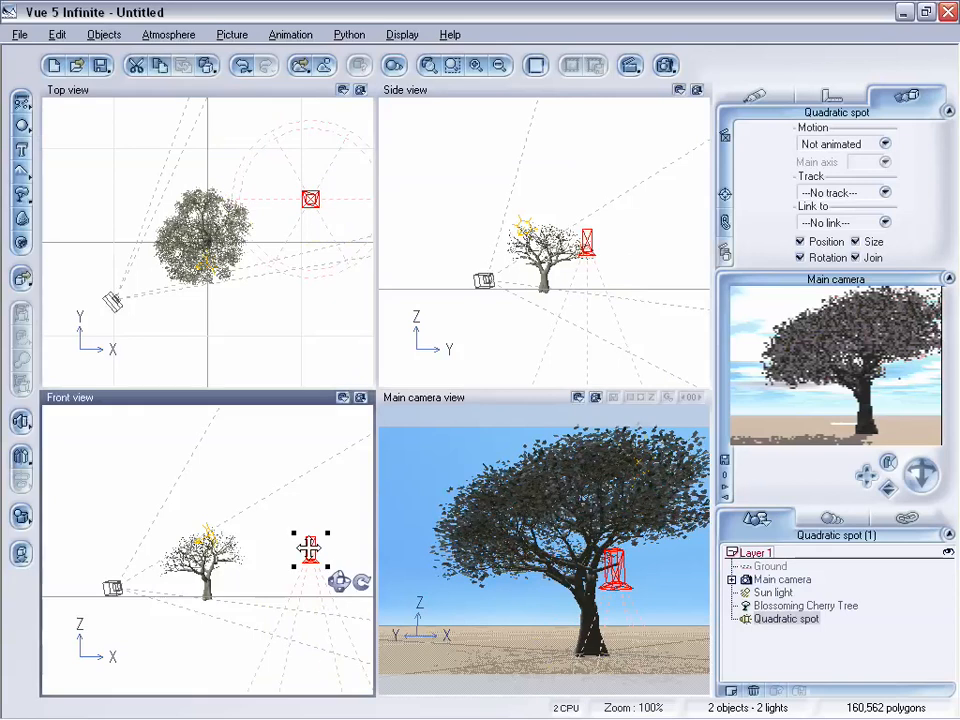
left_click_drag(309, 549, 319, 460)
left_click_drag(366, 491, 283, 491)
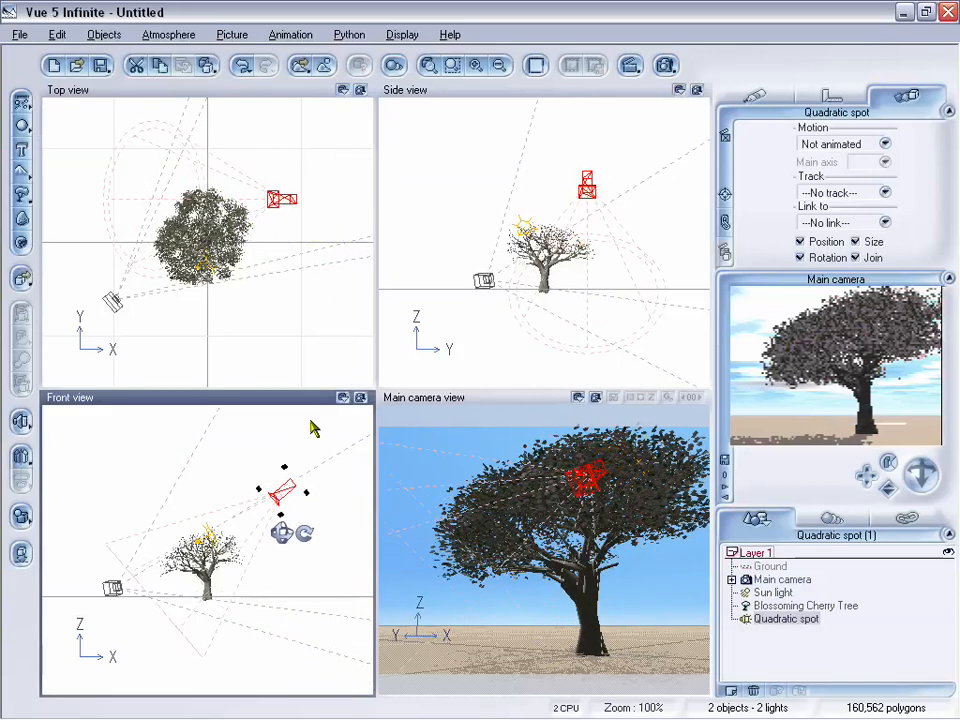
Turn the spot light horizontally to aim through the tree towards the camera, and fine-tune its position and rotation
left_click(268, 204)
left_click_drag(337, 231, 290, 198)
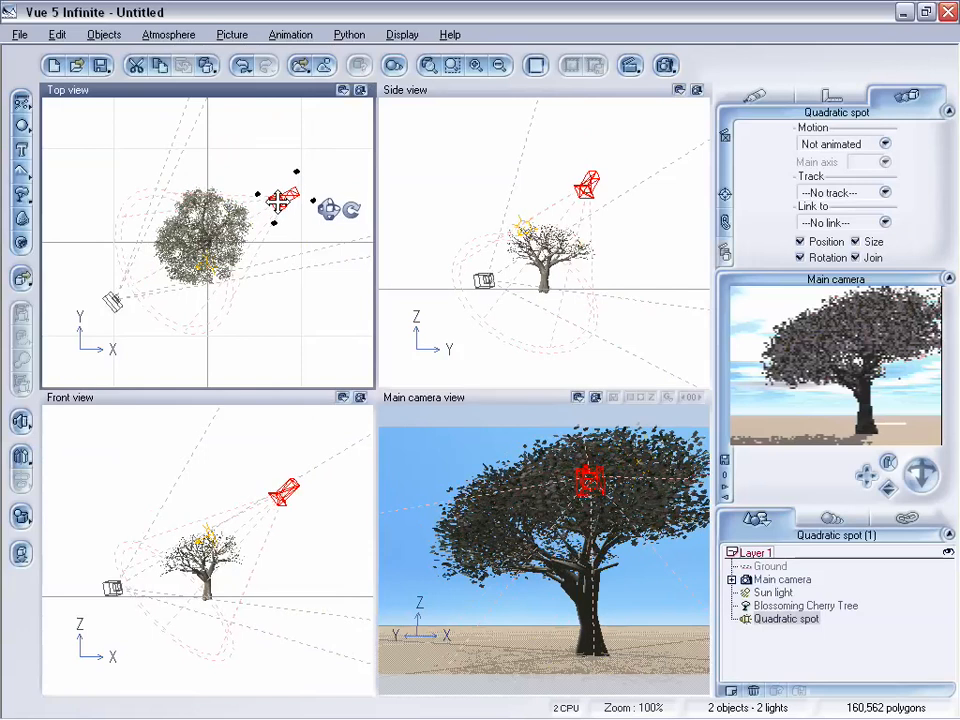
left_click_drag(283, 201, 301, 229)
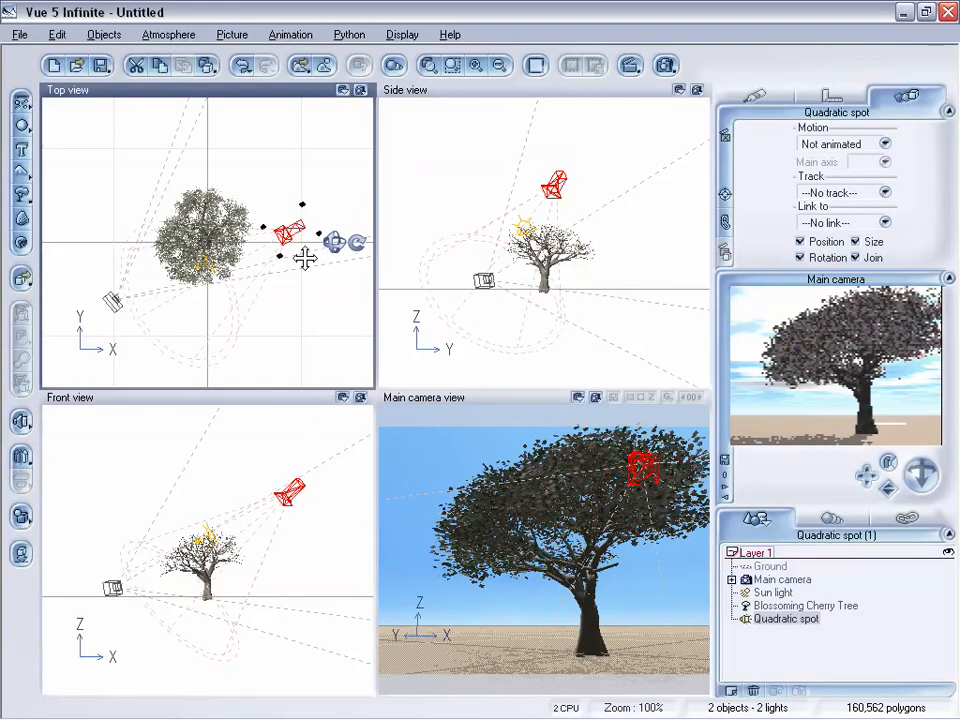
left_click_drag(361, 243, 377, 263)
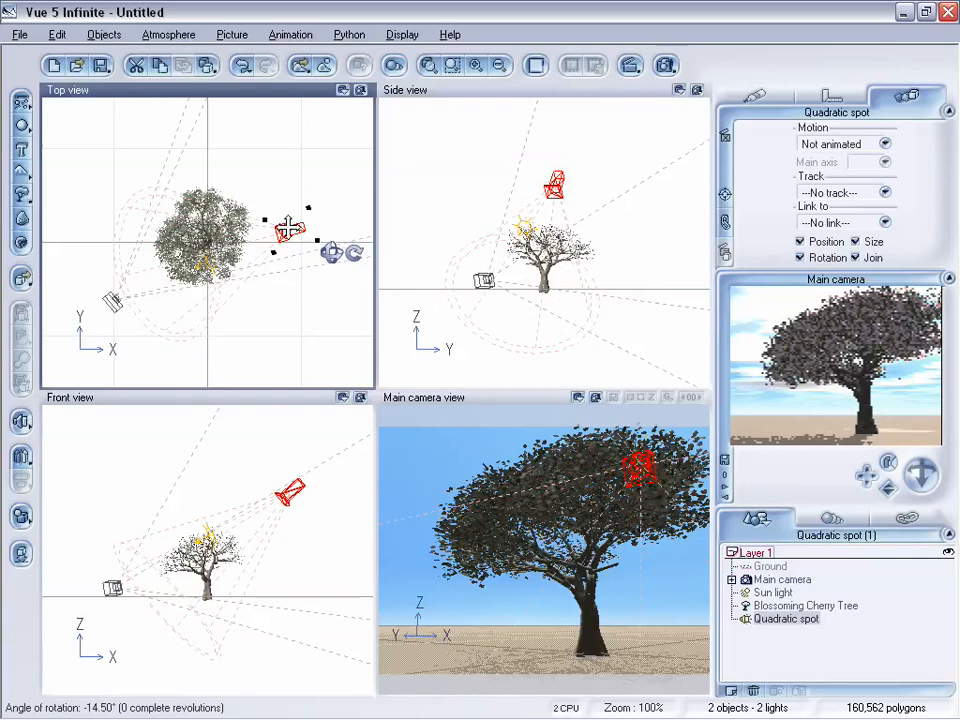
left_click_drag(289, 227, 286, 220)
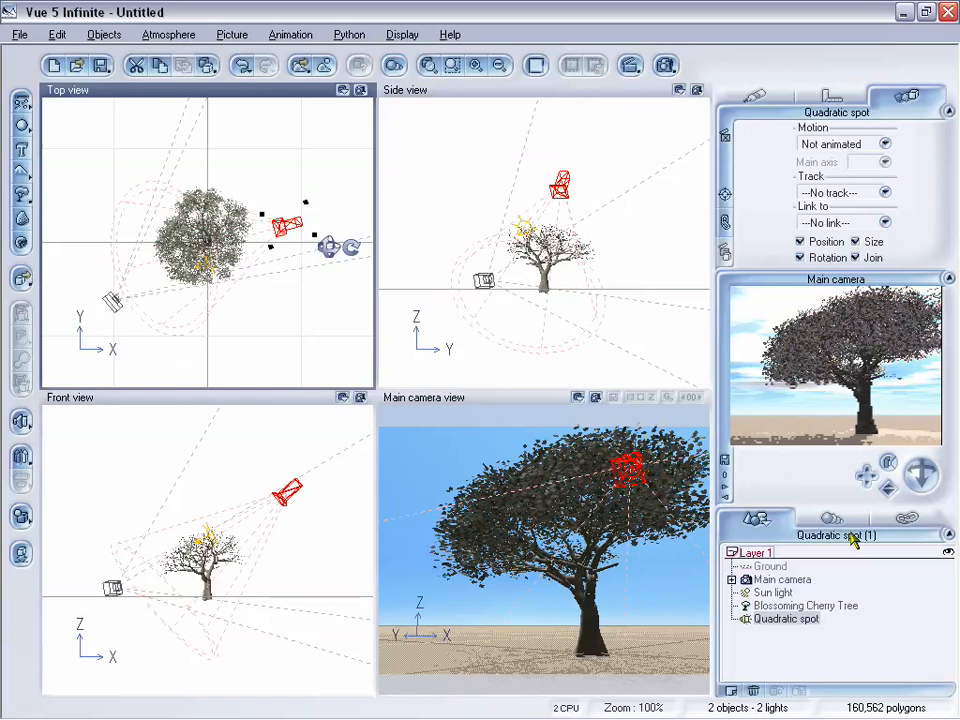
Edit the Blossoming Cherry Tree again, setting its petal length to +7 and width to +8
left_click(597, 527)
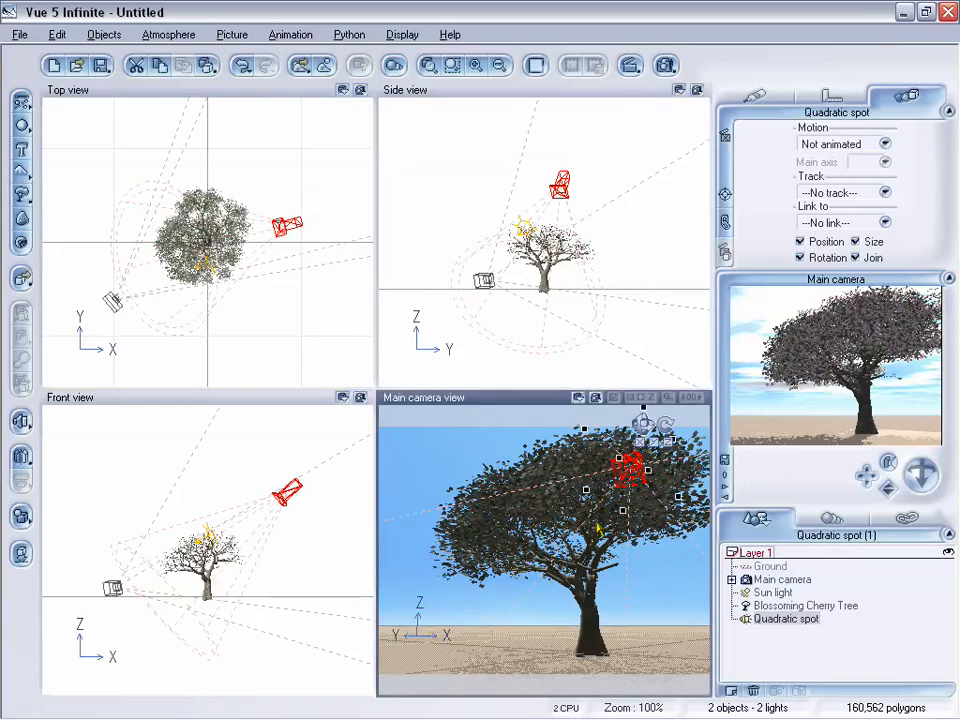
left_click(790, 605)
double_click(575, 517)
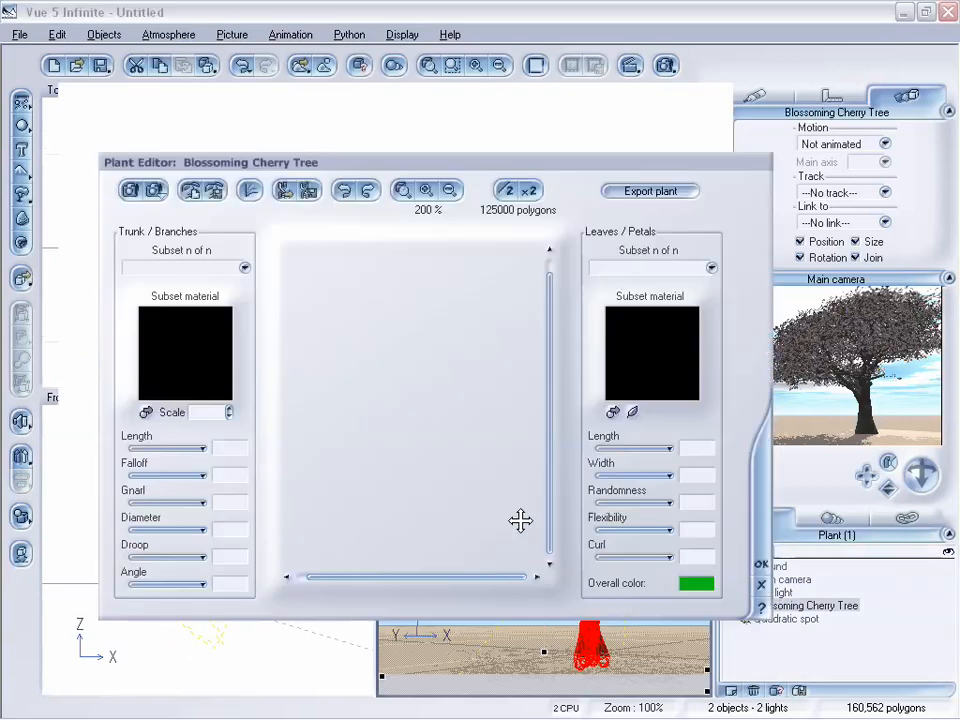
left_click_drag(638, 427, 632, 427)
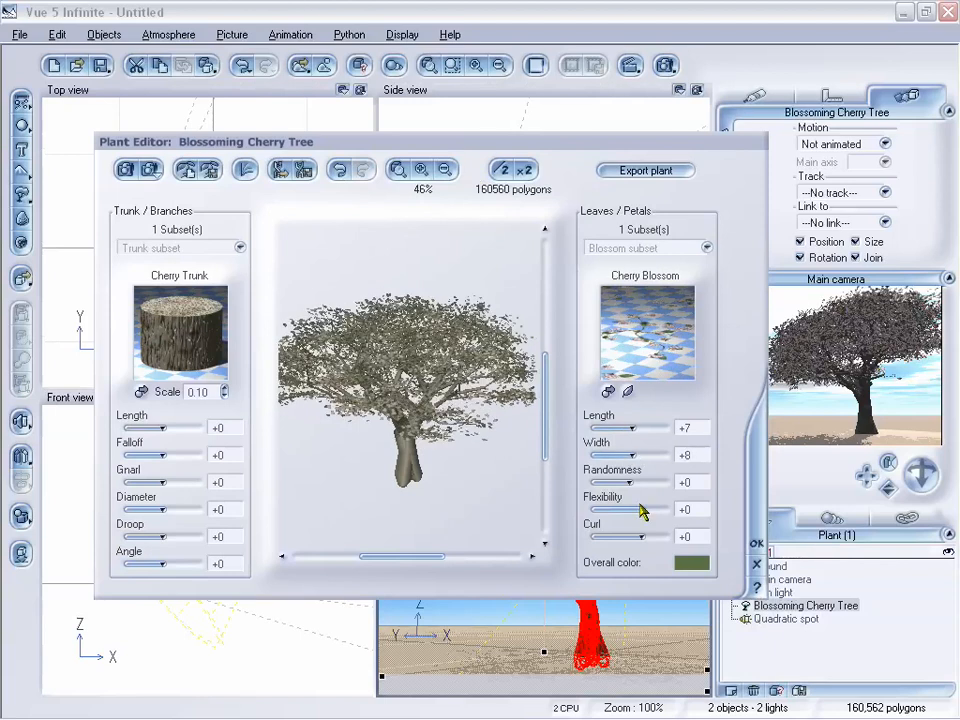
left_click(756, 546)
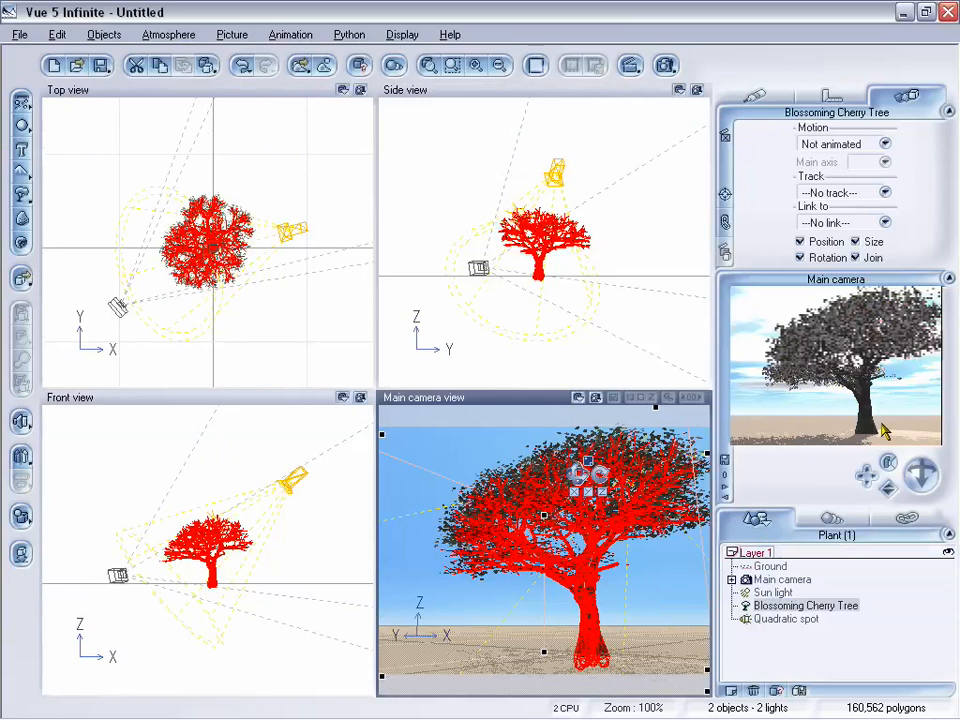
Remove the lens flare from the quadratic spot light
left_click(789, 634)
left_click(789, 621)
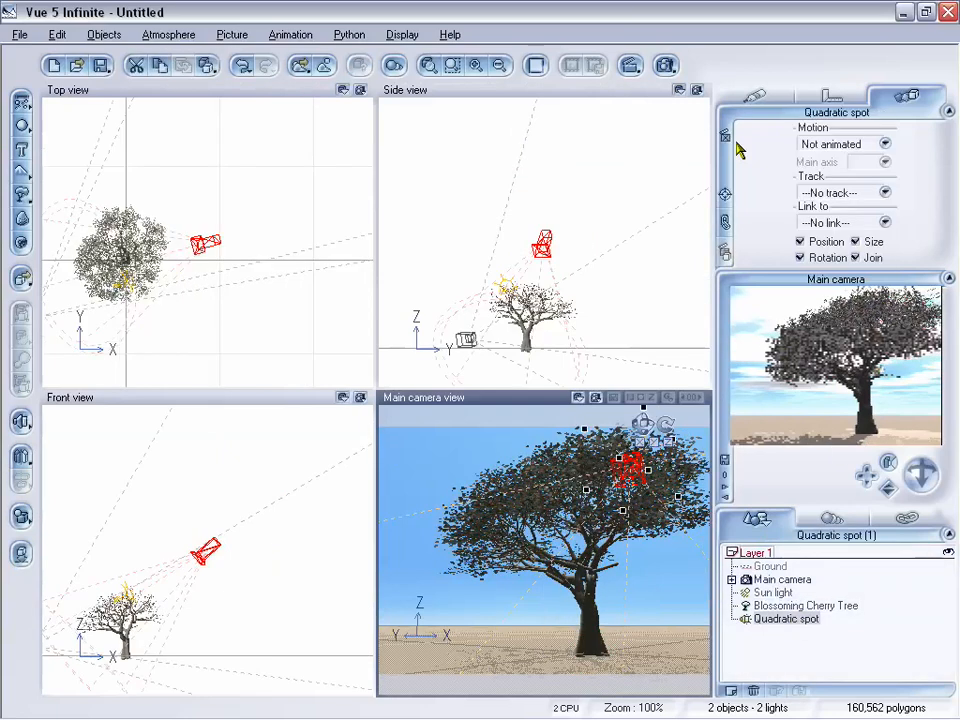
left_click(760, 100)
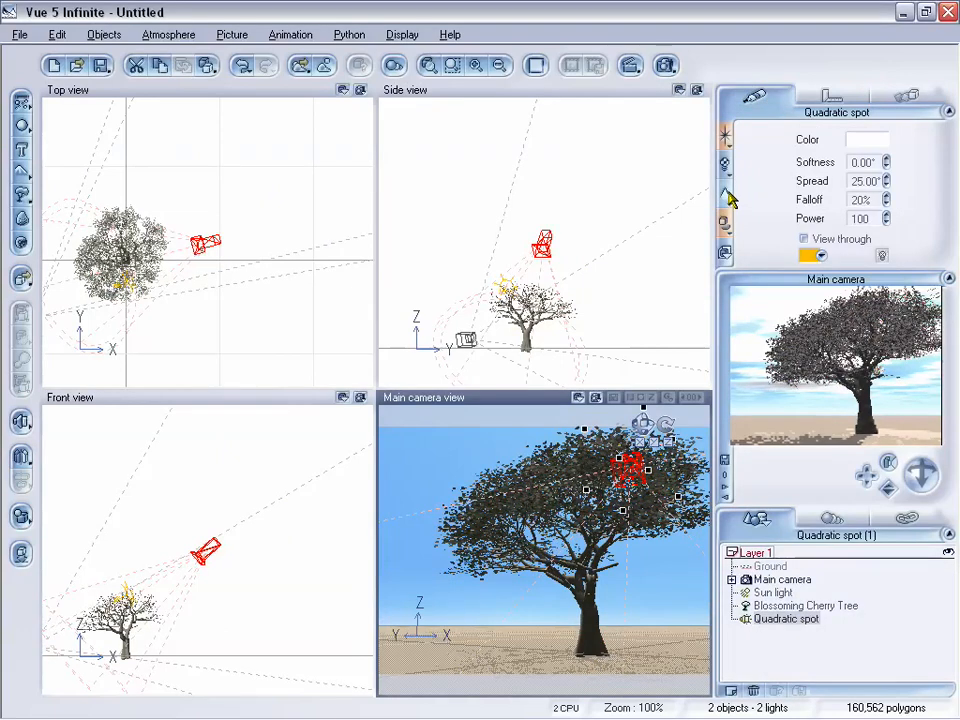
right_click(726, 139)
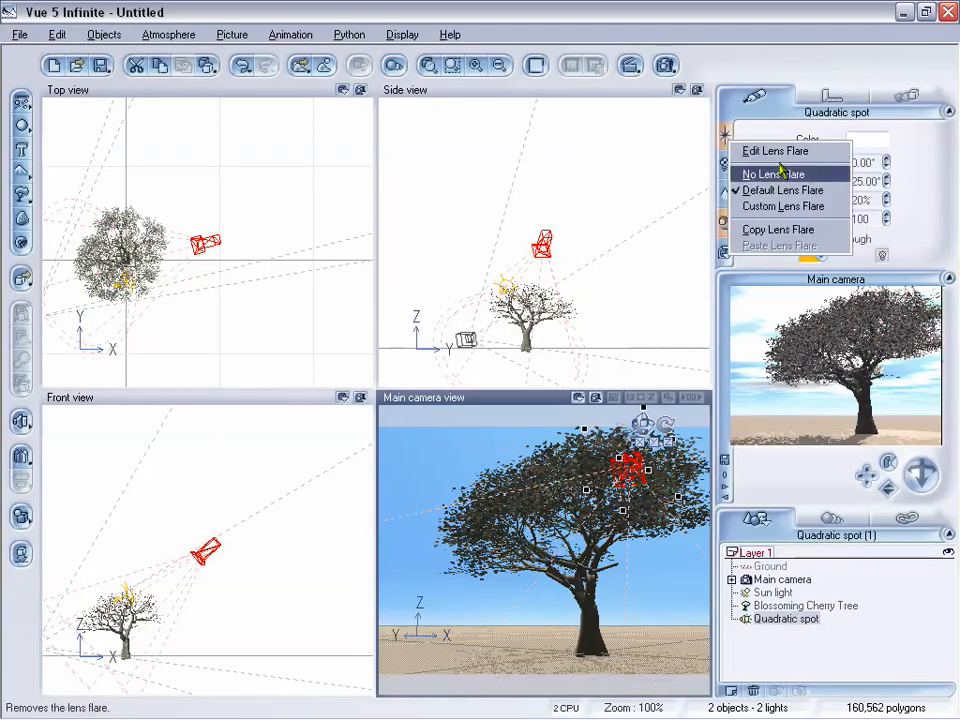
left_click(781, 179)
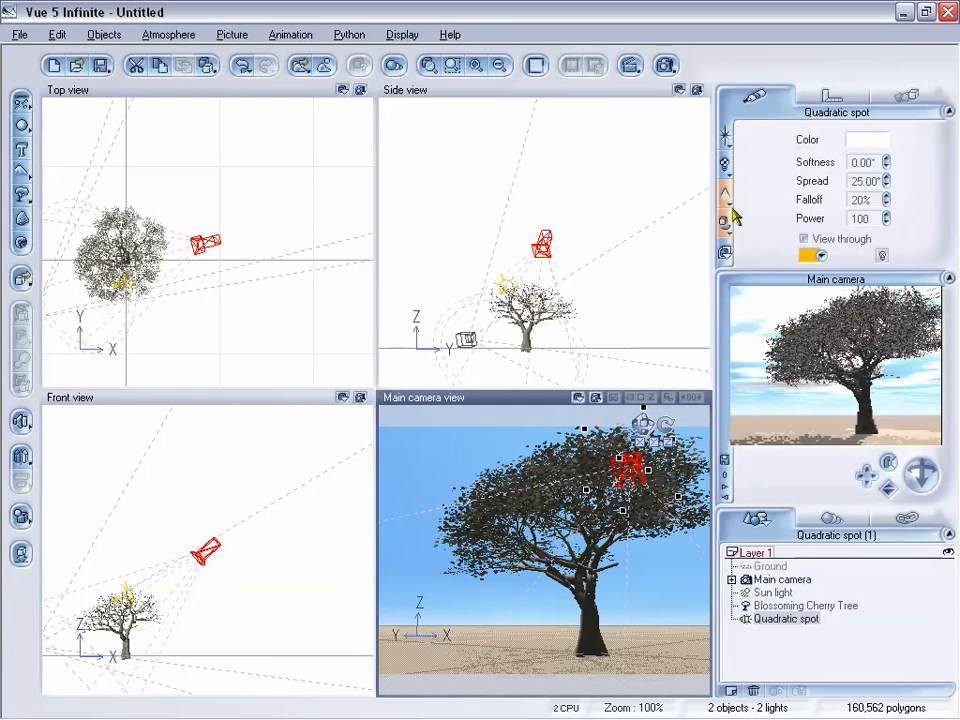
Edit the quadratic spot light's volumetric settings, raising the intensity to 2.14 and the quality boost to 1.03
right_click(727, 195)
left_click(798, 234)
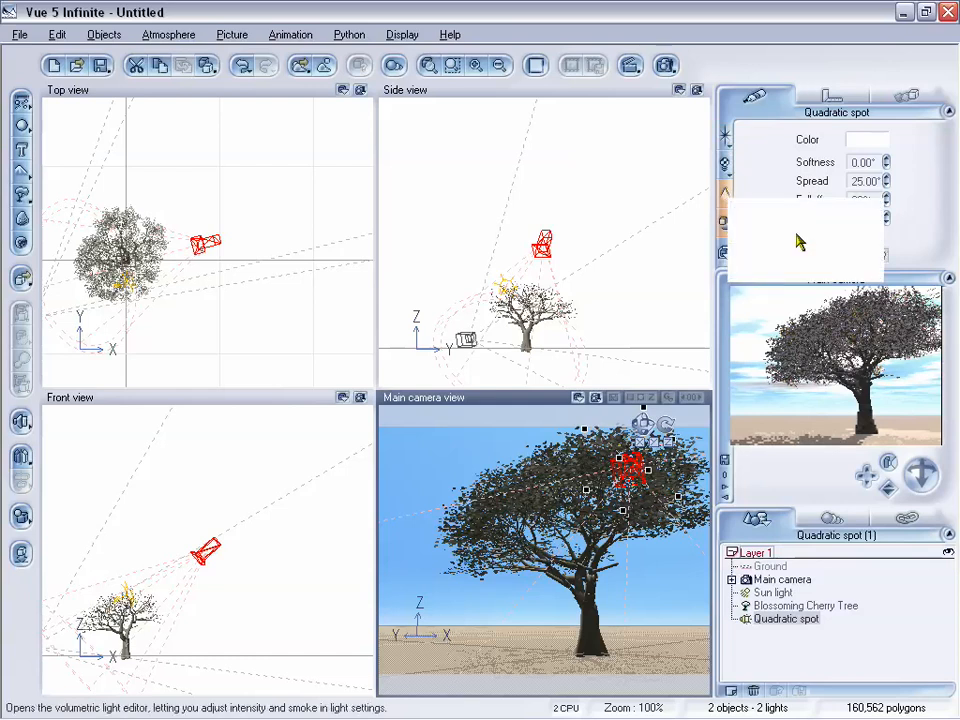
left_click_drag(410, 147, 430, 135)
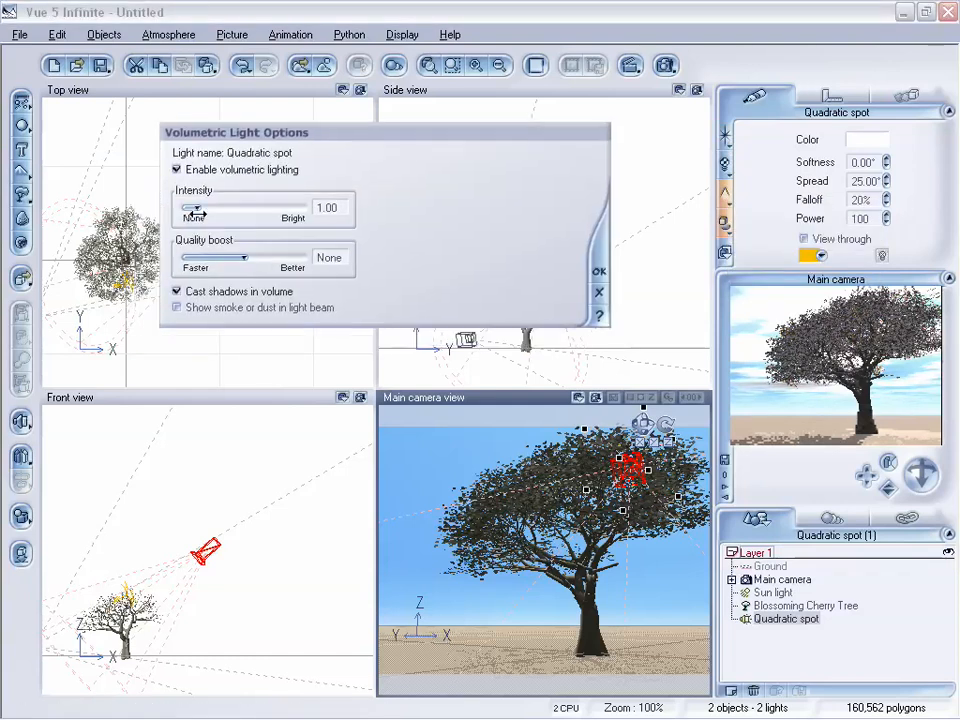
left_click_drag(248, 256, 260, 256)
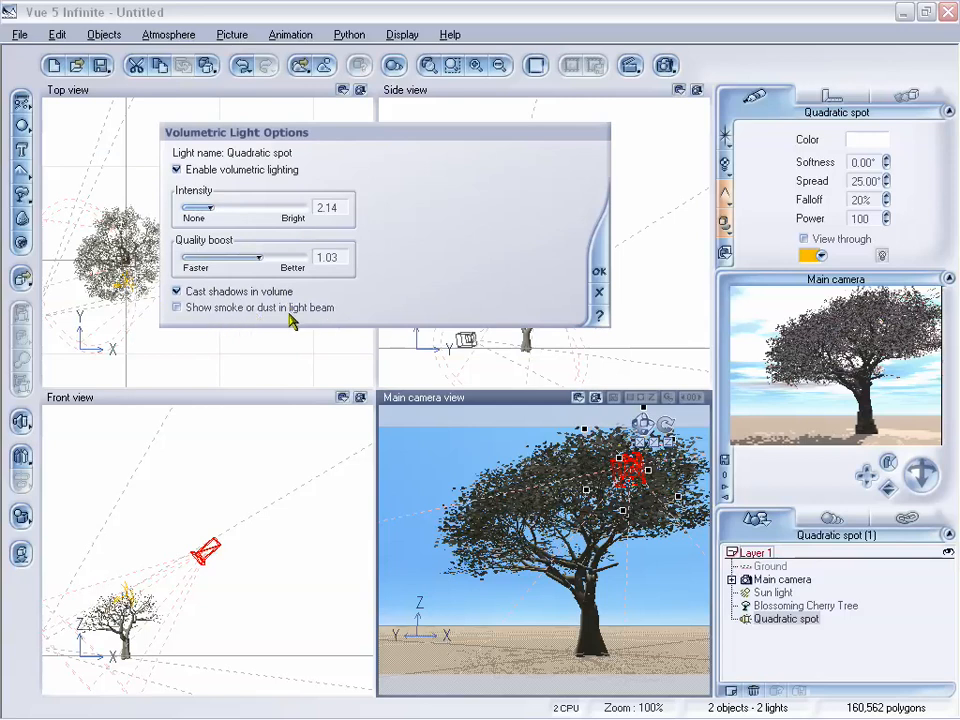
left_click(599, 273)
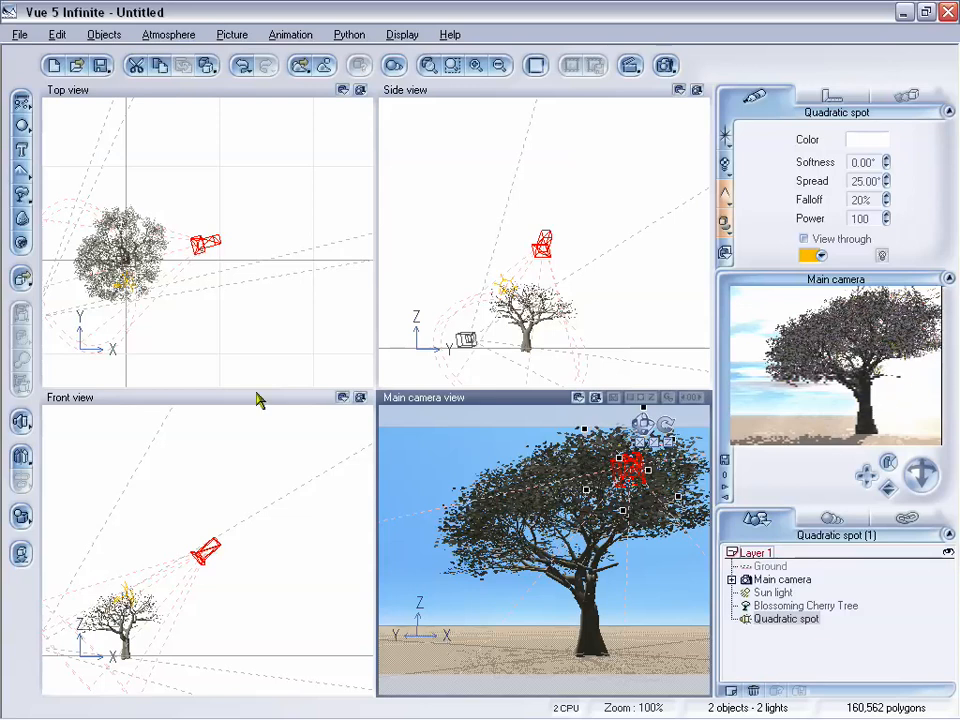
Rotate the quadratic spot light by about -4.60° in the front view, shift it sideways behind the tree and lower it towards the crown
left_click(204, 552)
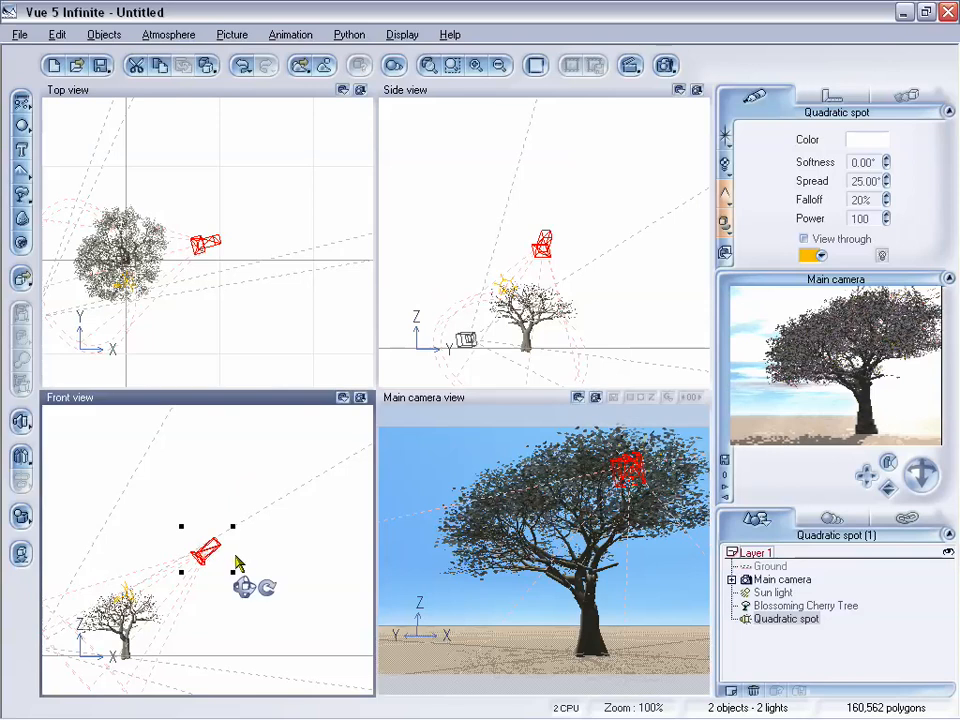
mouse_move(272, 588)
left_mouse_down()
mouse_move(261, 596)
mouse_move(266, 611)
mouse_move(270, 590)
left_mouse_up()
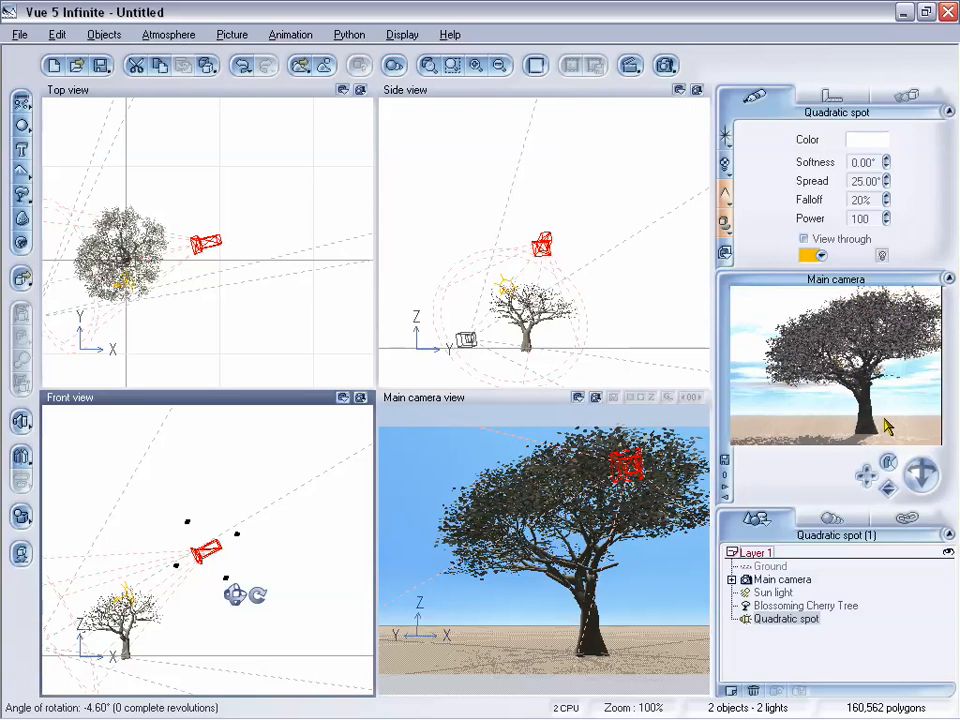
left_click_drag(889, 489, 889, 510)
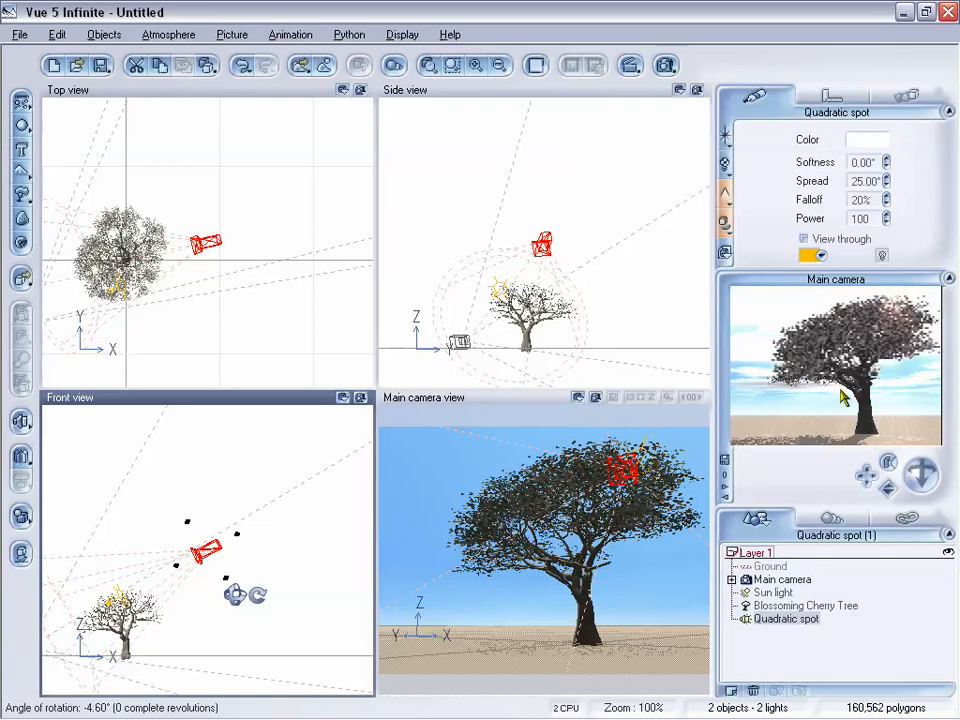
left_click_drag(889, 489, 889, 478)
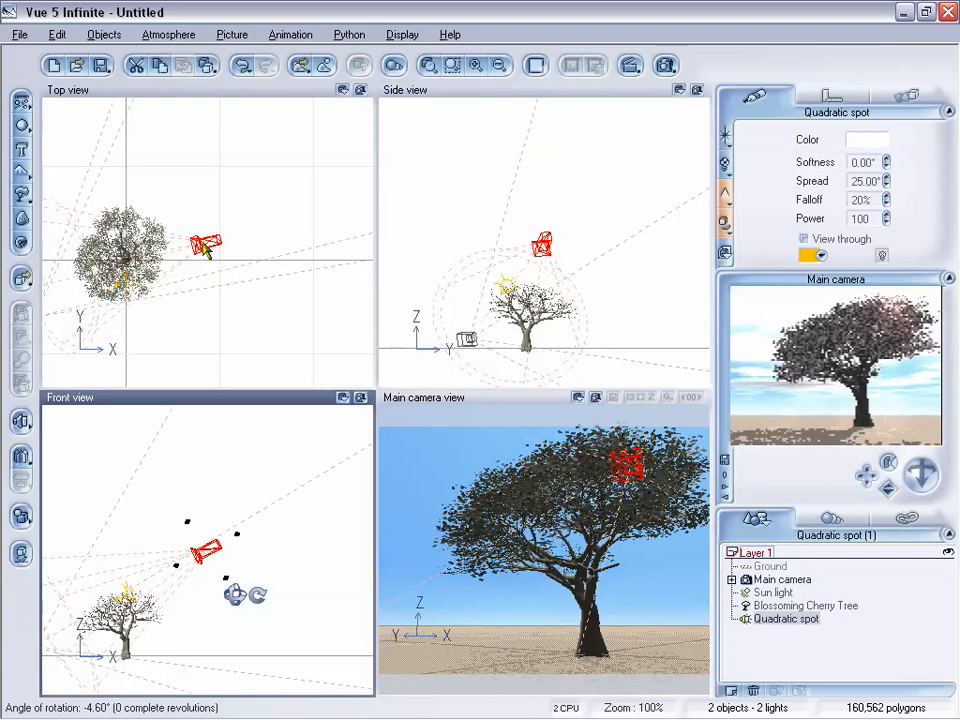
left_click_drag(204, 249, 204, 221)
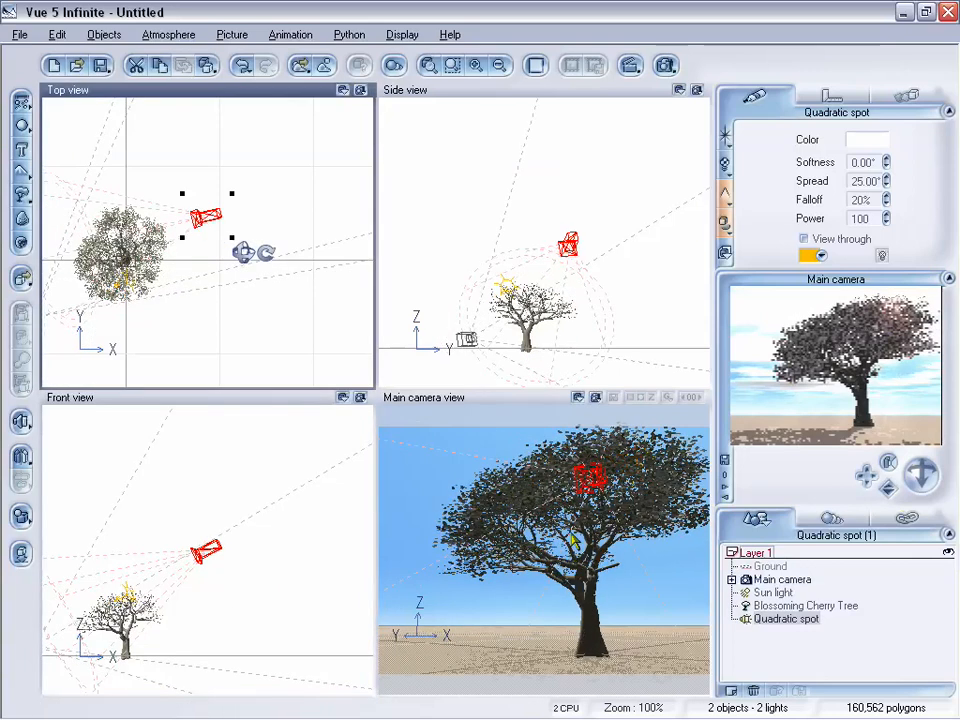
left_click_drag(205, 550, 196, 573)
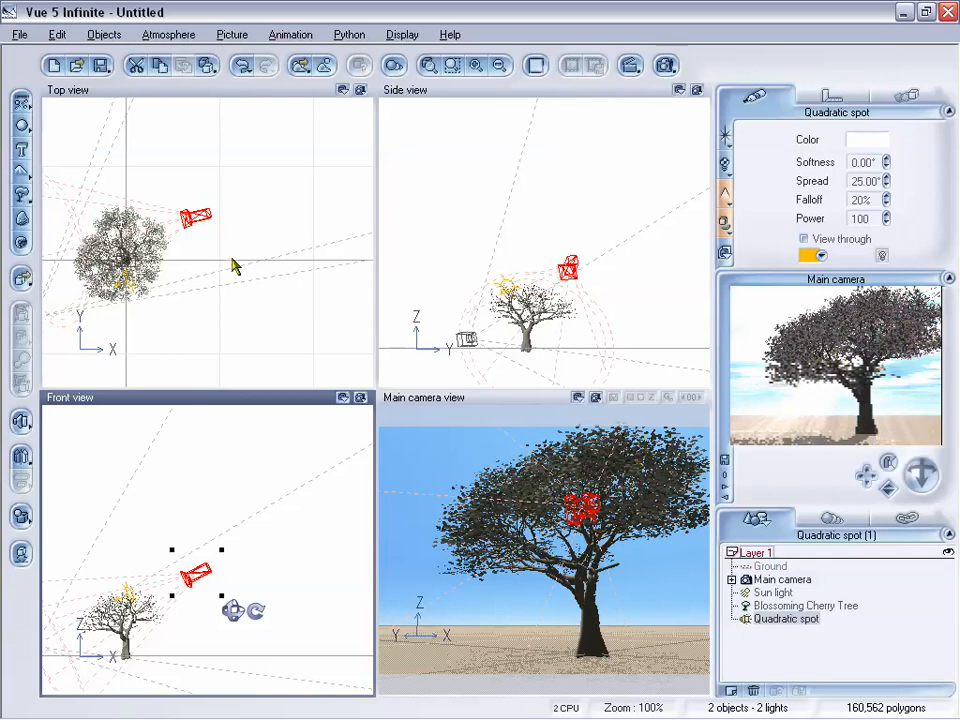
Add a second Blossoming Cherry Tree and position it behind the first one, beside its trunk in the camera view
right_click_drag(233, 256, 311, 249)
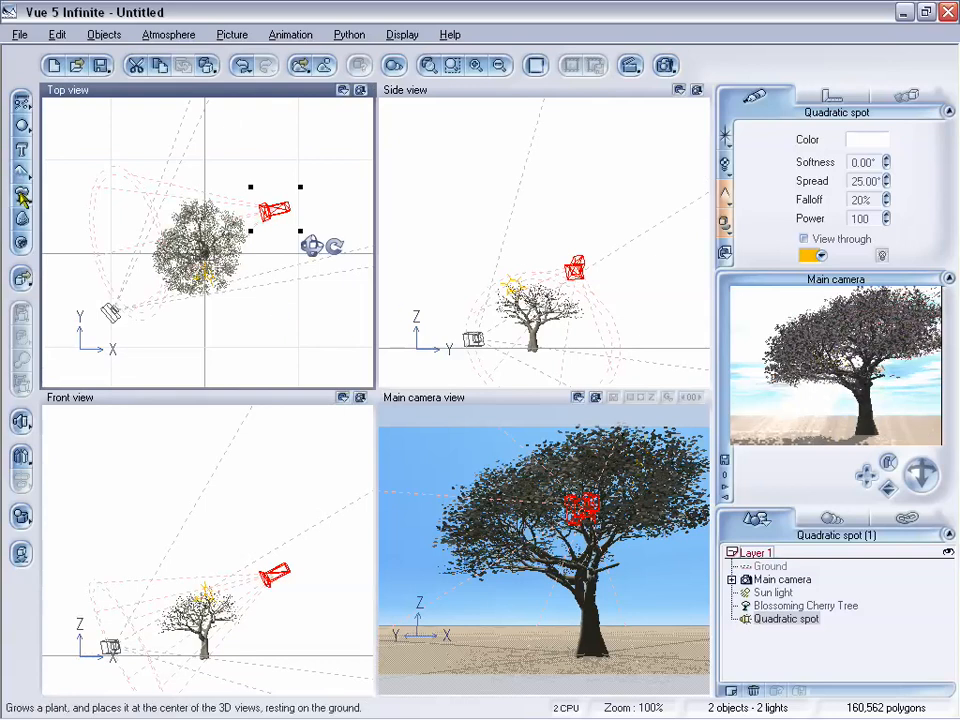
left_click(22, 196)
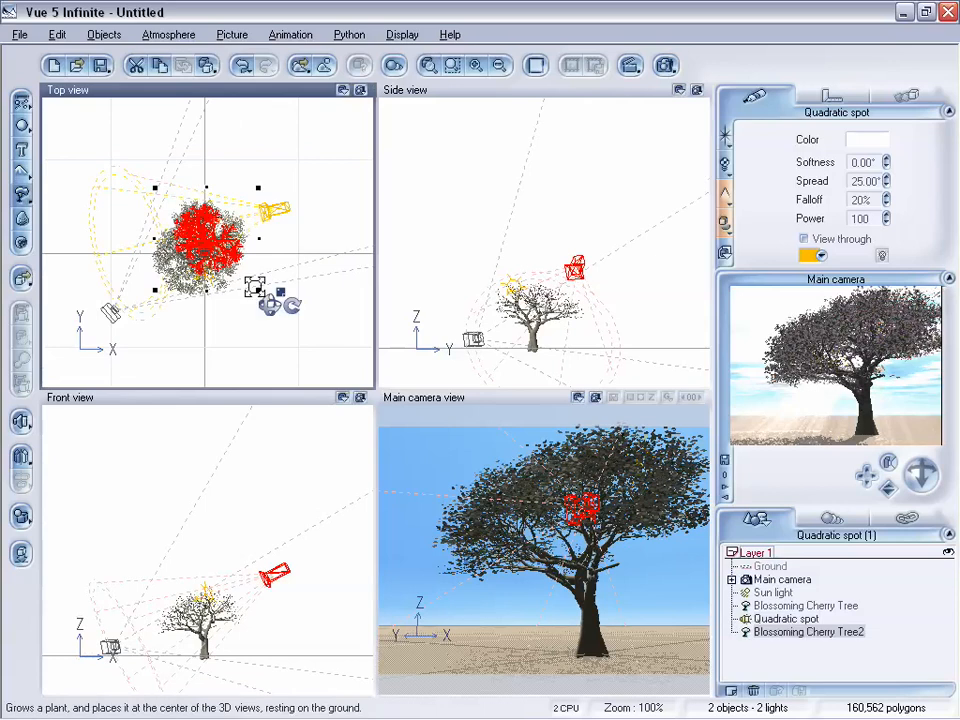
left_click_drag(208, 234, 223, 150)
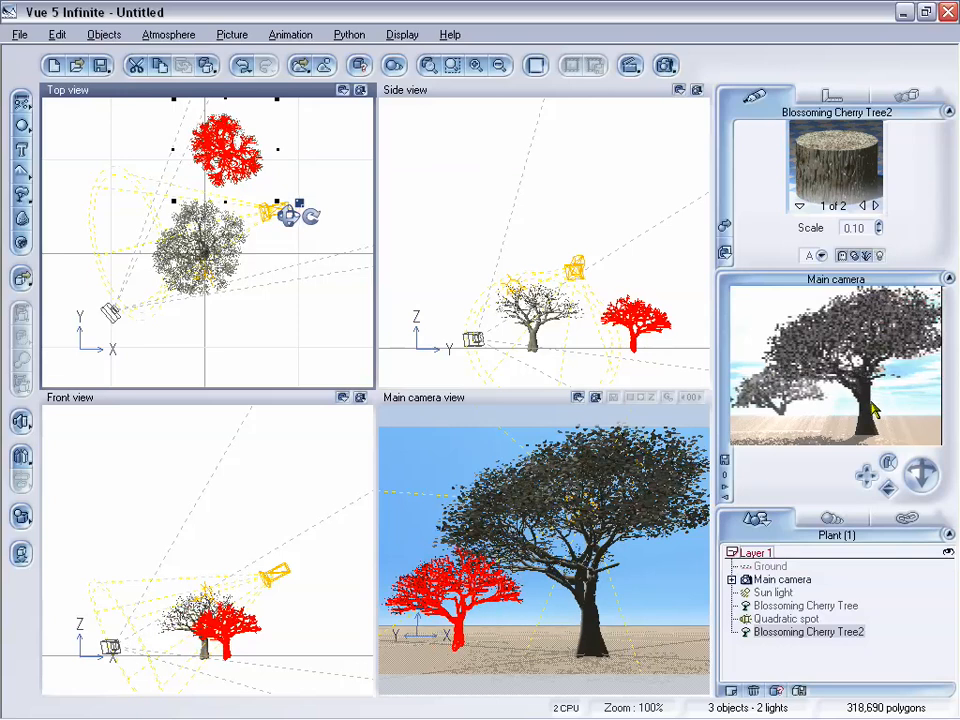
left_click(466, 588)
left_click_drag(466, 588, 495, 620)
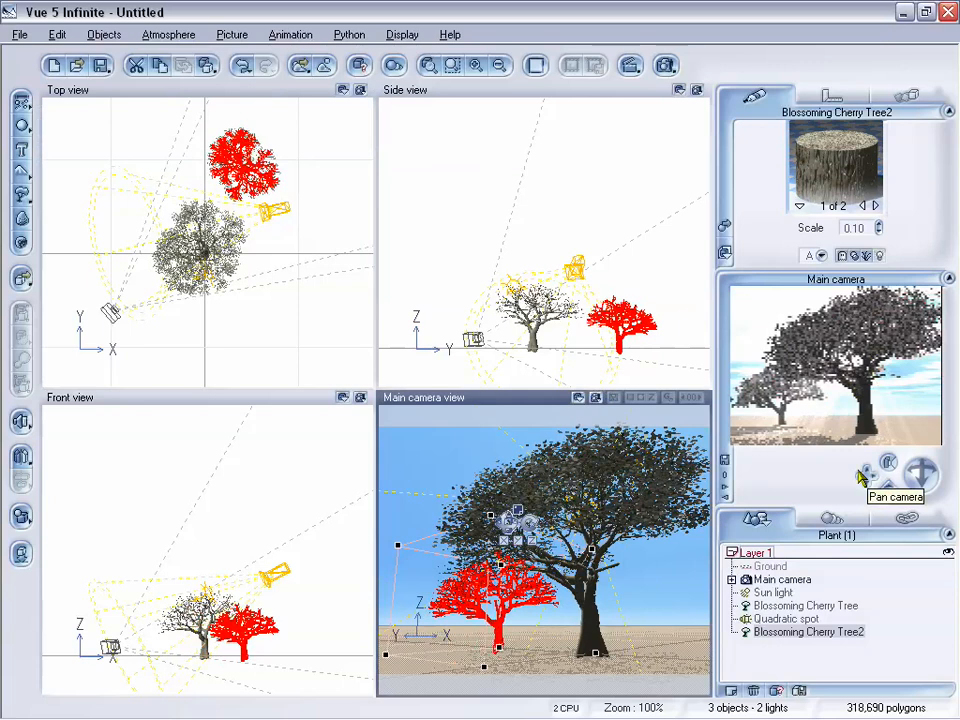
right_click(854, 470)
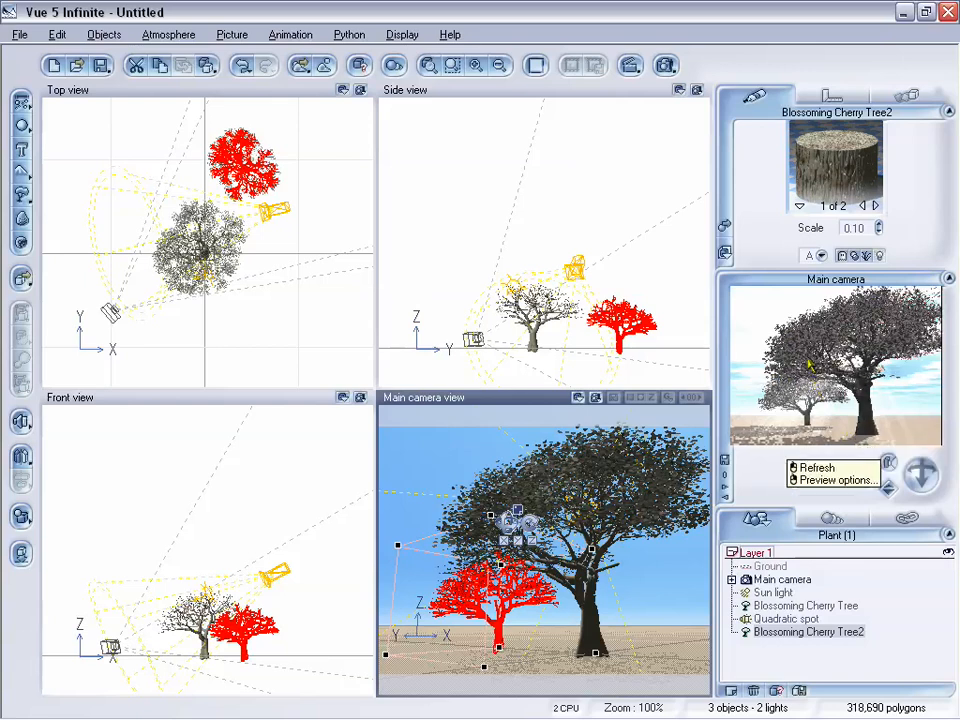
Raise the quadratic spot light's power to 240
left_click(780, 619)
left_click_drag(886, 220, 886, 210)
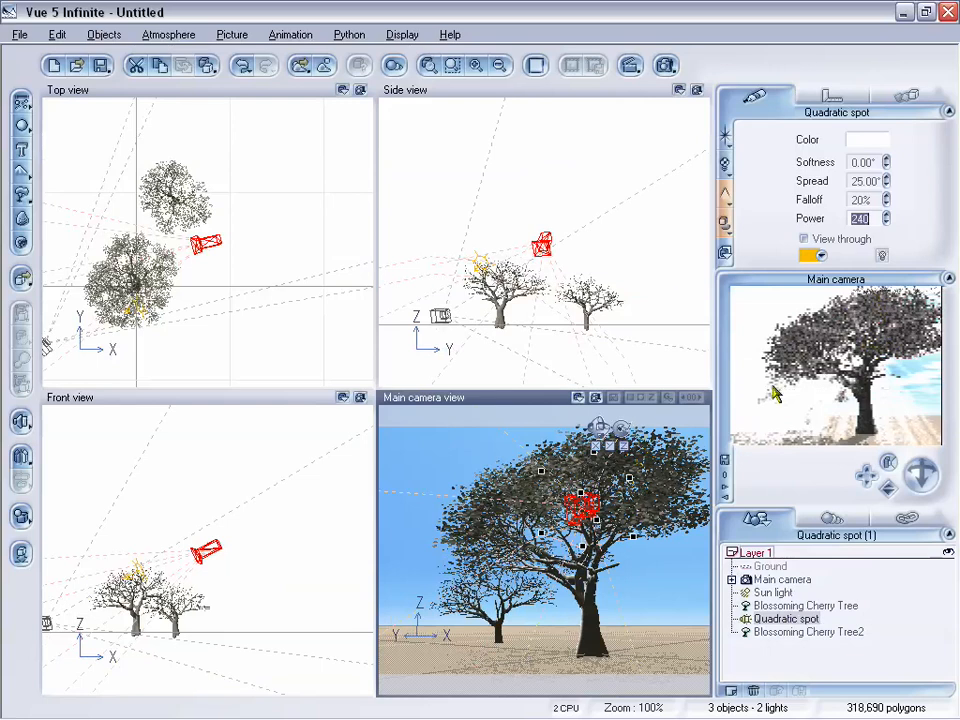
right_click(852, 432)
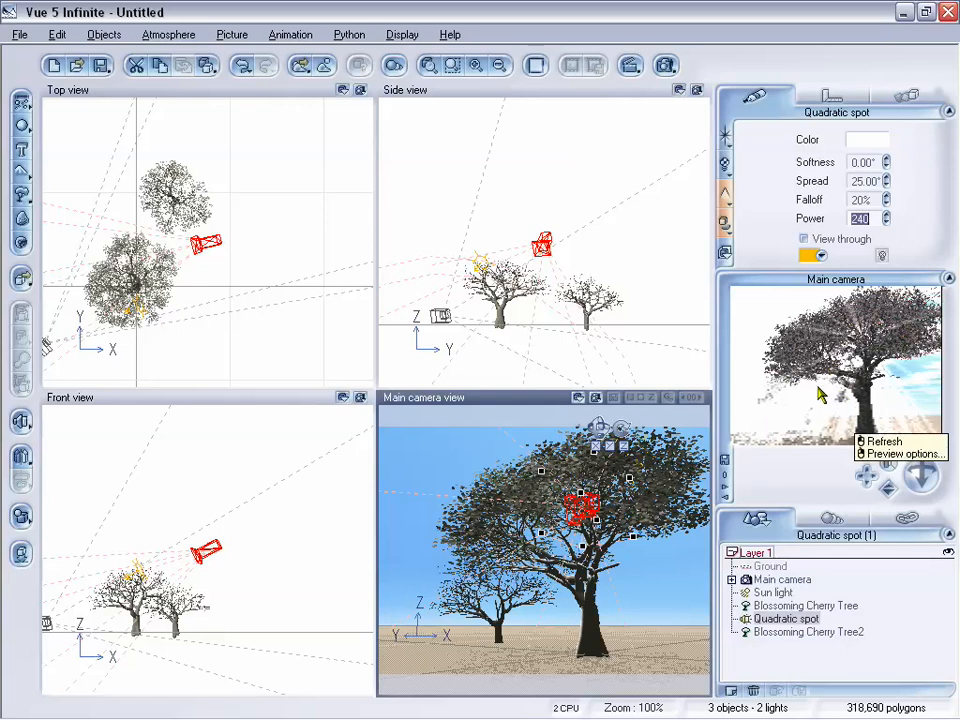
Move the main camera closer to the front tree's branches and set the quadratic spot light's power to 140
left_click_drag(888, 490, 860, 473)
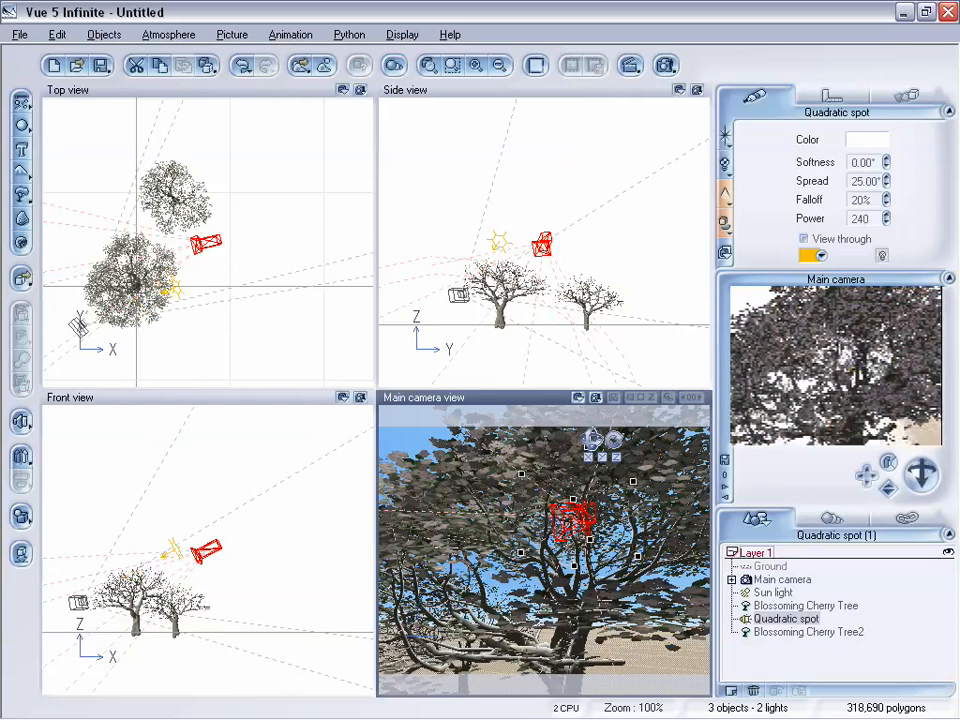
left_click_drag(868, 477, 866, 476)
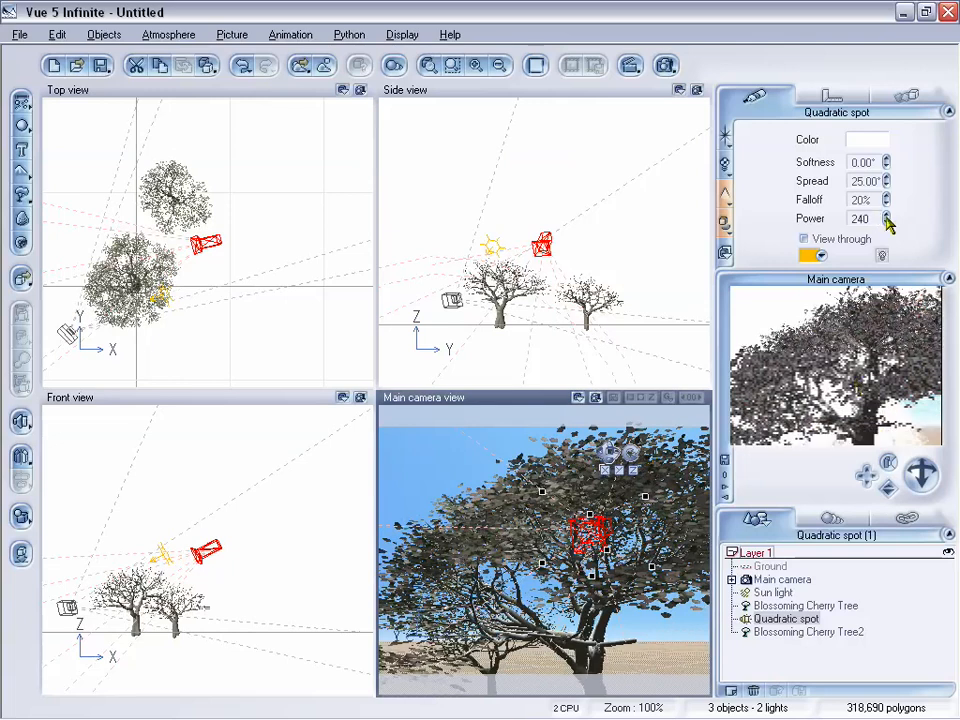
left_click_drag(887, 218, 887, 244)
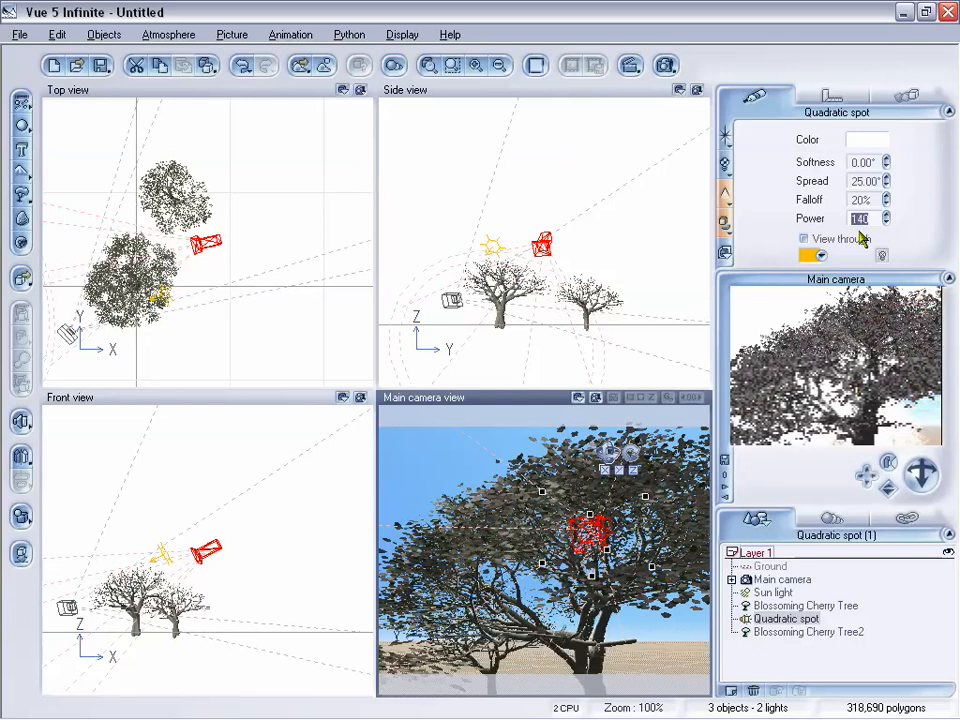
Enable smoke or dust in the light beam in the quadratic spot light's volumetric settings
left_click(726, 203)
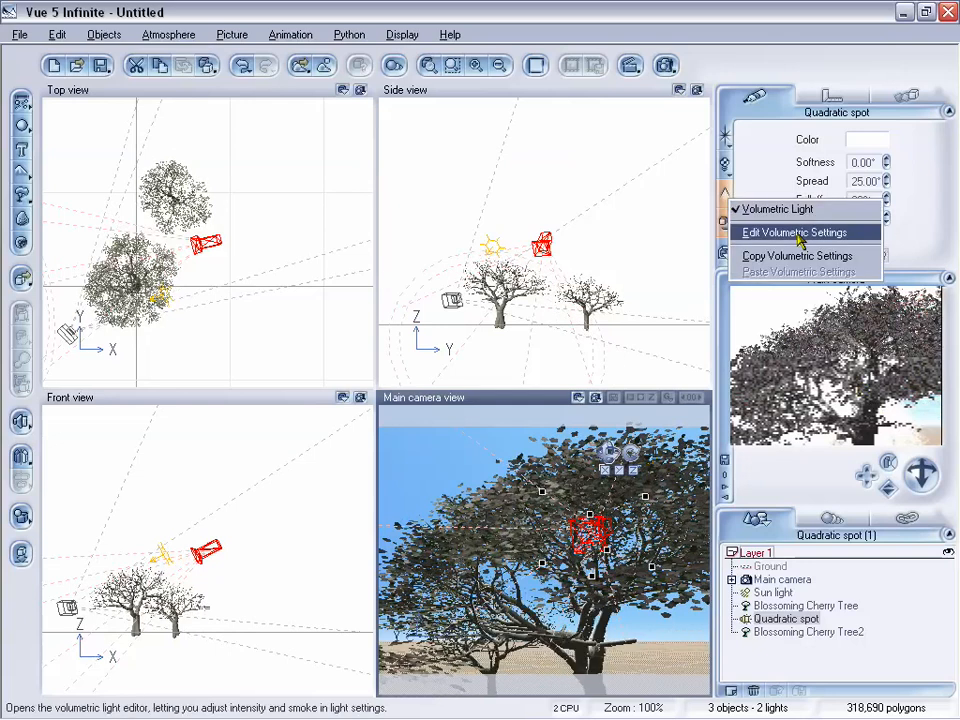
left_click(744, 233)
left_click(177, 307)
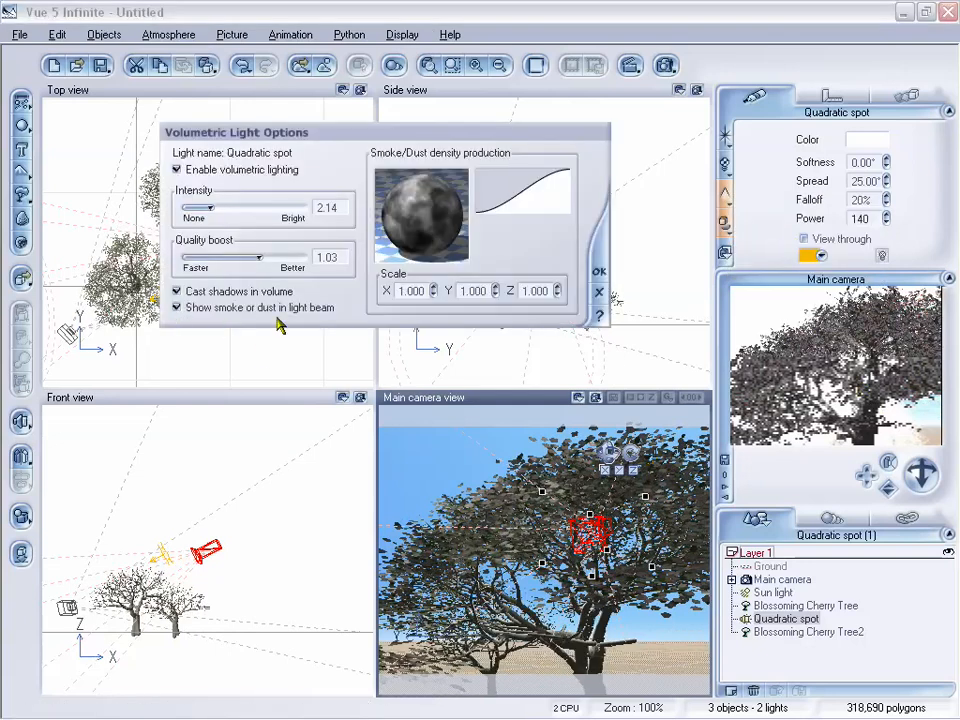
left_click(599, 276)
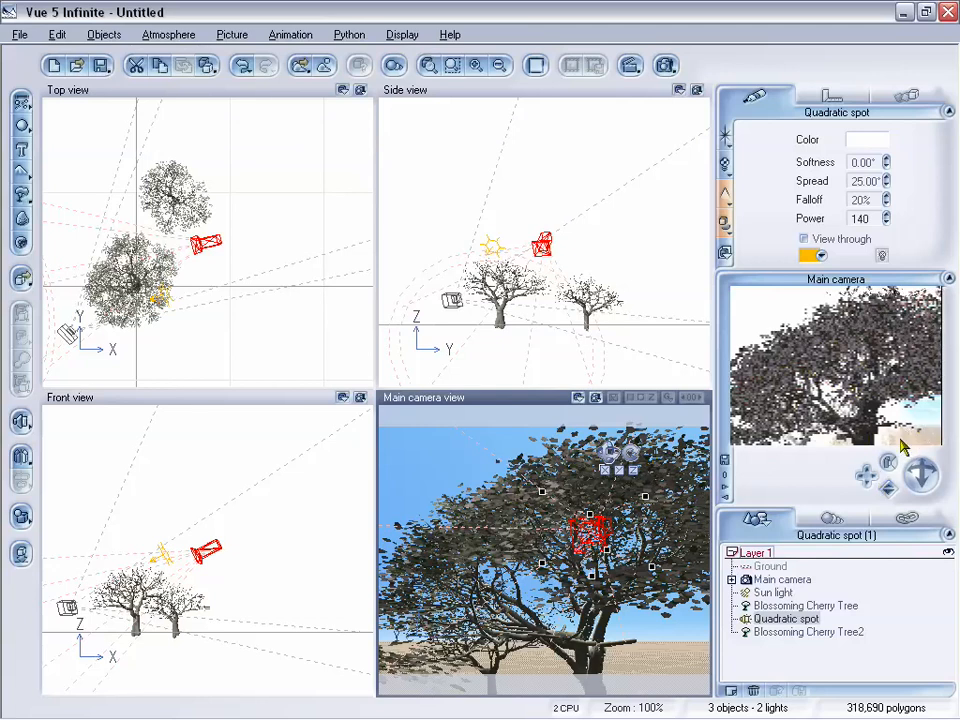
Pull the main camera far back for an elevated view of the scene and delete both cherry trees
mouse_move(886, 484)
left_mouse_down()
mouse_move(866, 476)
mouse_move(889, 488)
left_mouse_up()
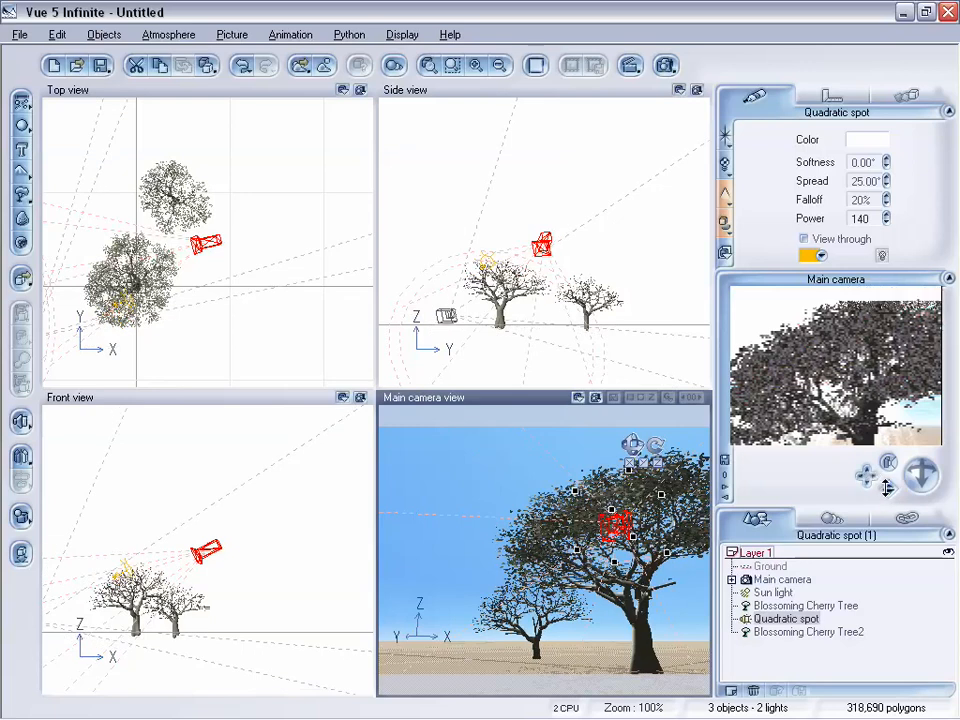
left_click_drag(888, 488, 920, 473)
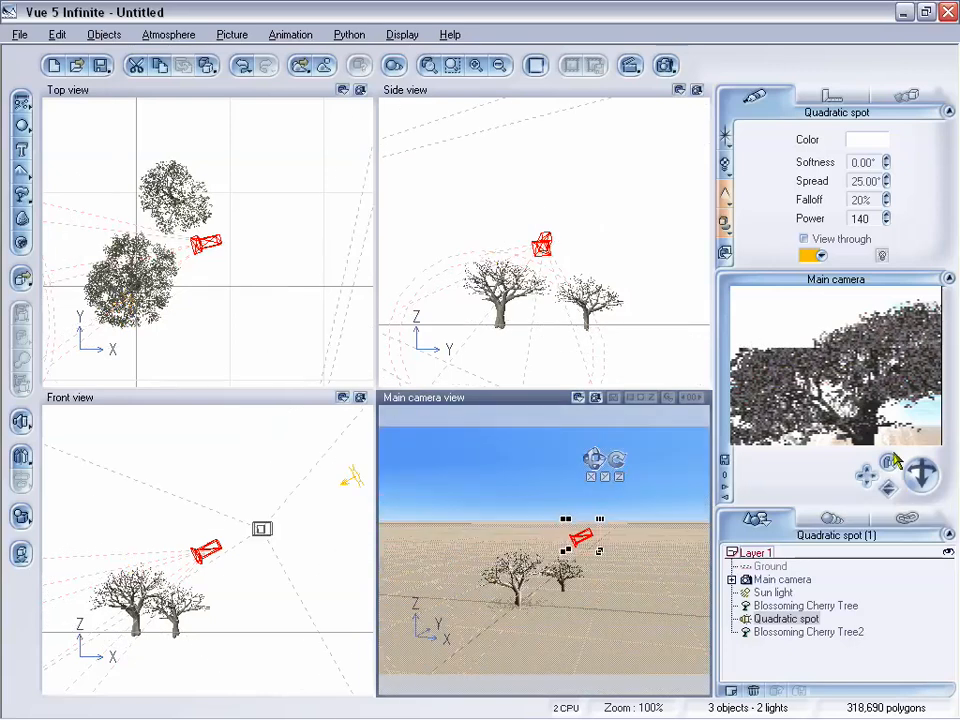
left_click(512, 590)
key("Delete")
left_click(565, 578)
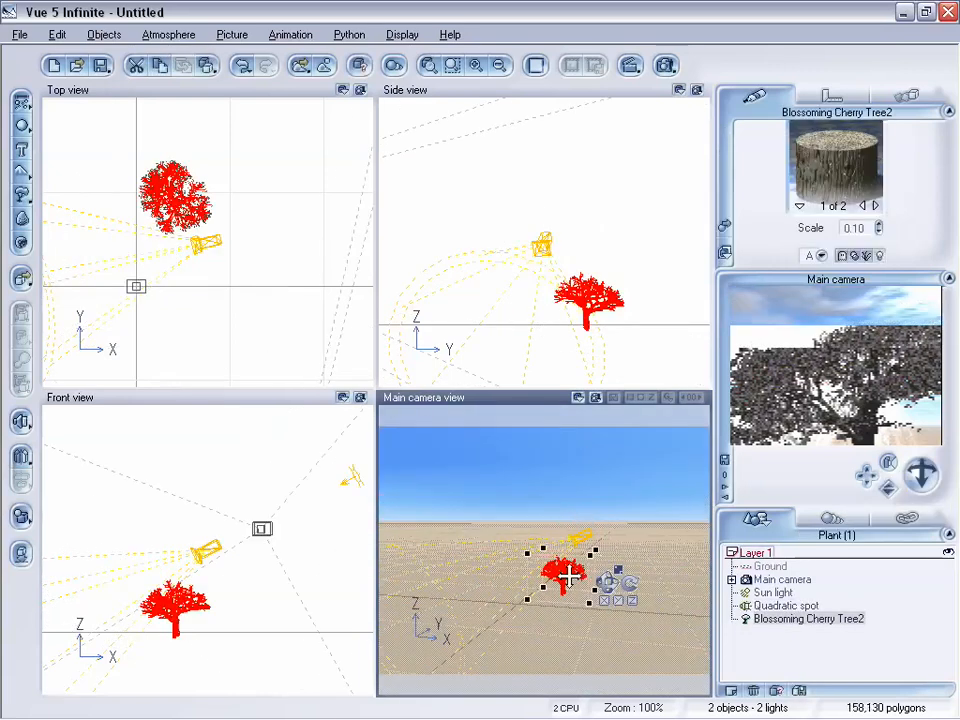
key("Delete")
Move the quadratic spot light high into the sky and pull the main camera back slightly
left_click_drag(583, 544, 607, 463)
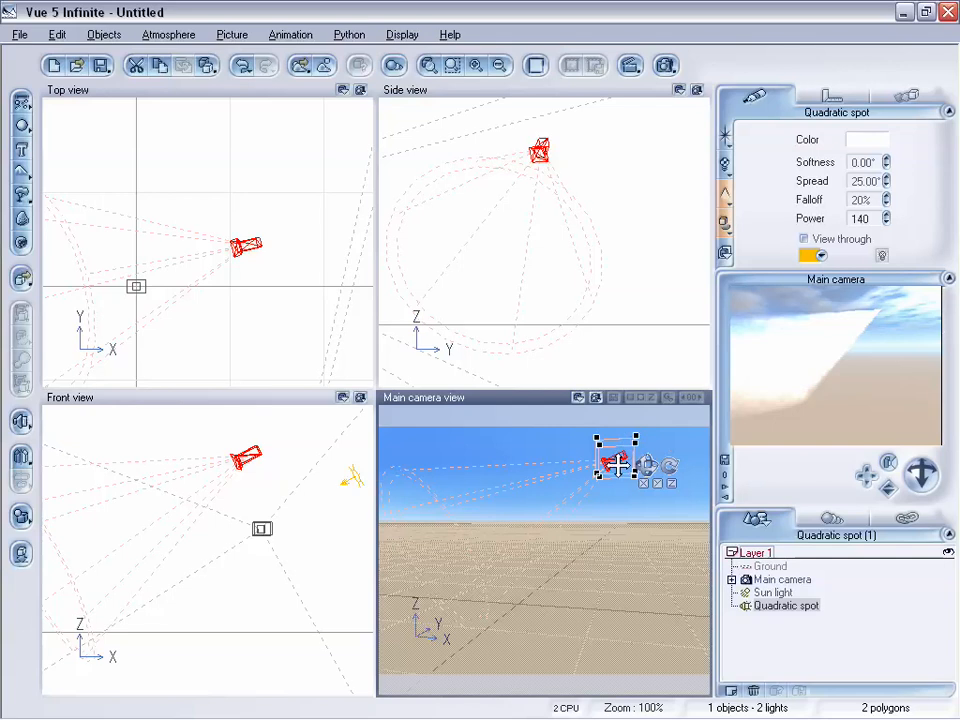
left_click_drag(648, 465, 630, 428)
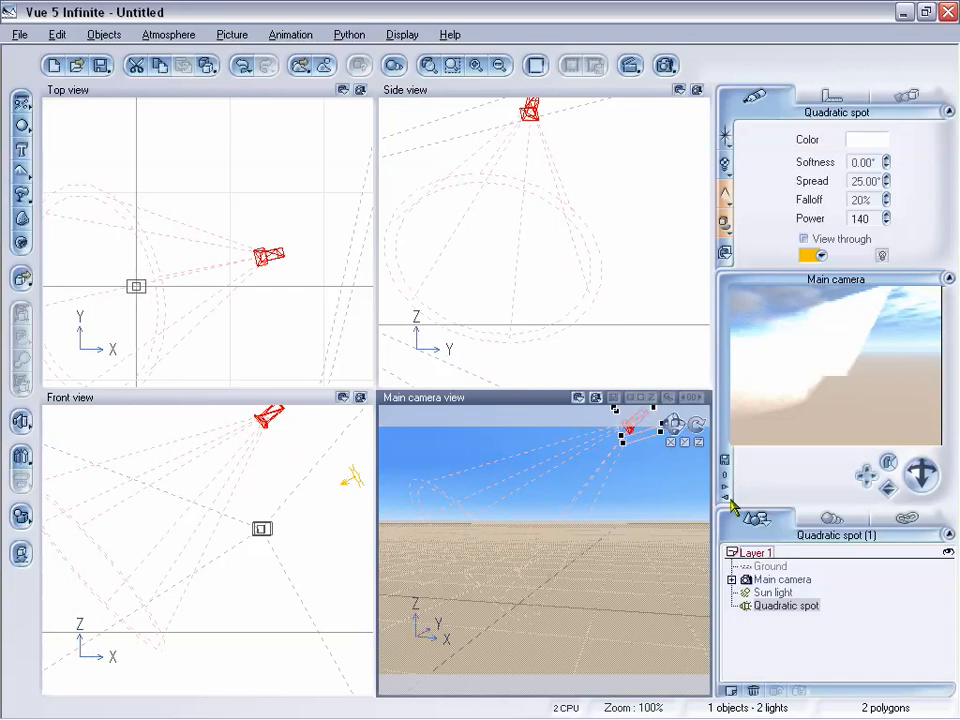
left_click_drag(886, 486, 886, 497)
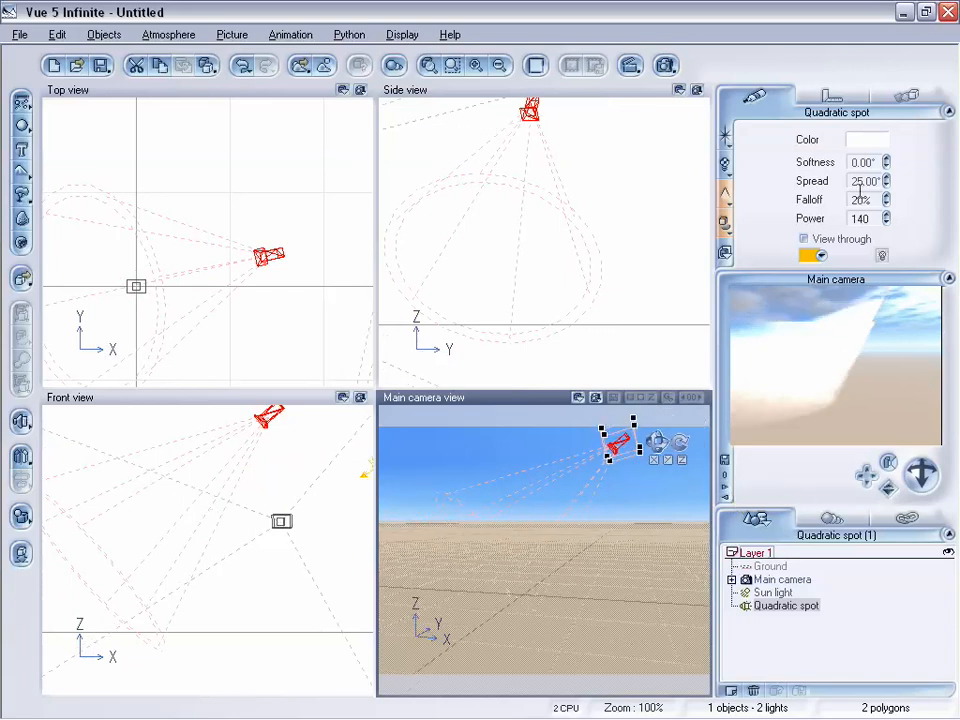
Widen the quadratic spot light's spread to 52.50° and reduce its power to 25
left_click_drag(886, 181, 886, 170)
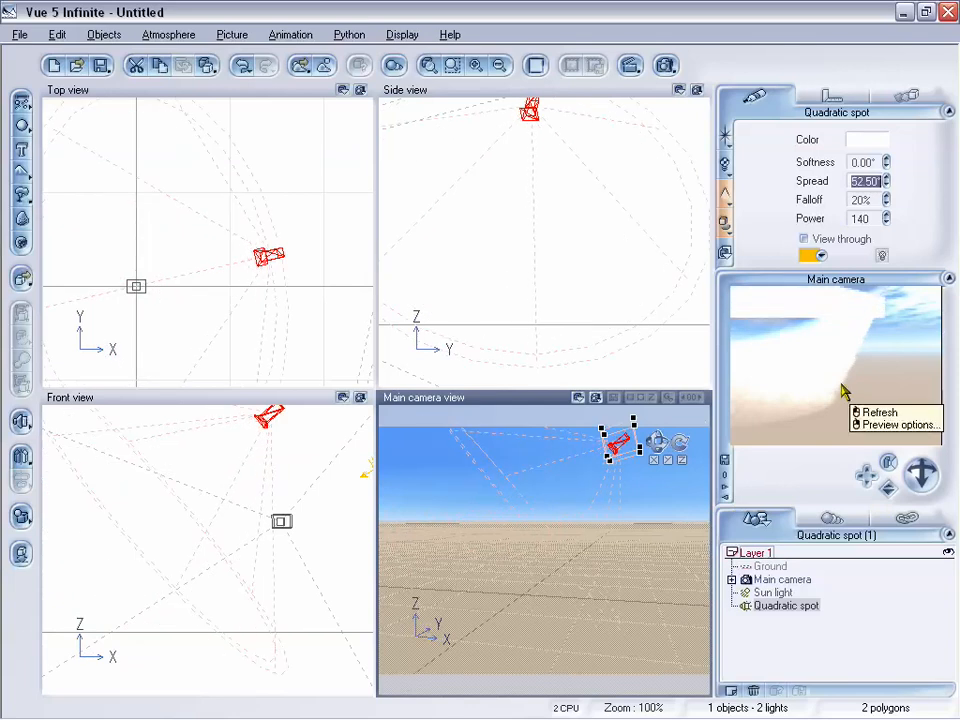
left_click_drag(886, 218, 884, 232)
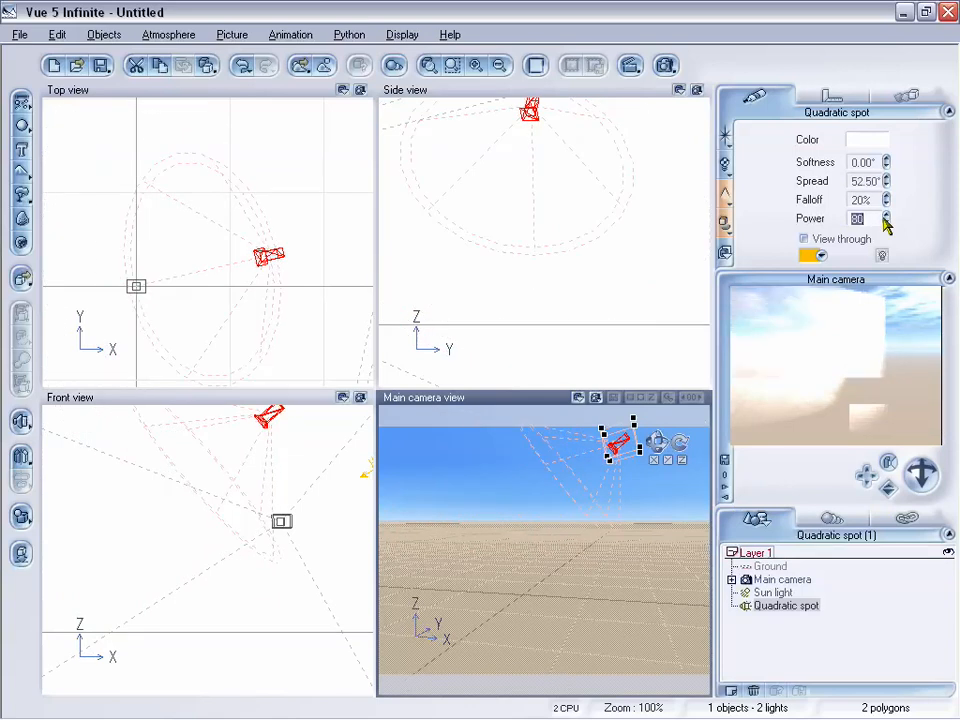
left_click_drag(885, 219, 885, 225)
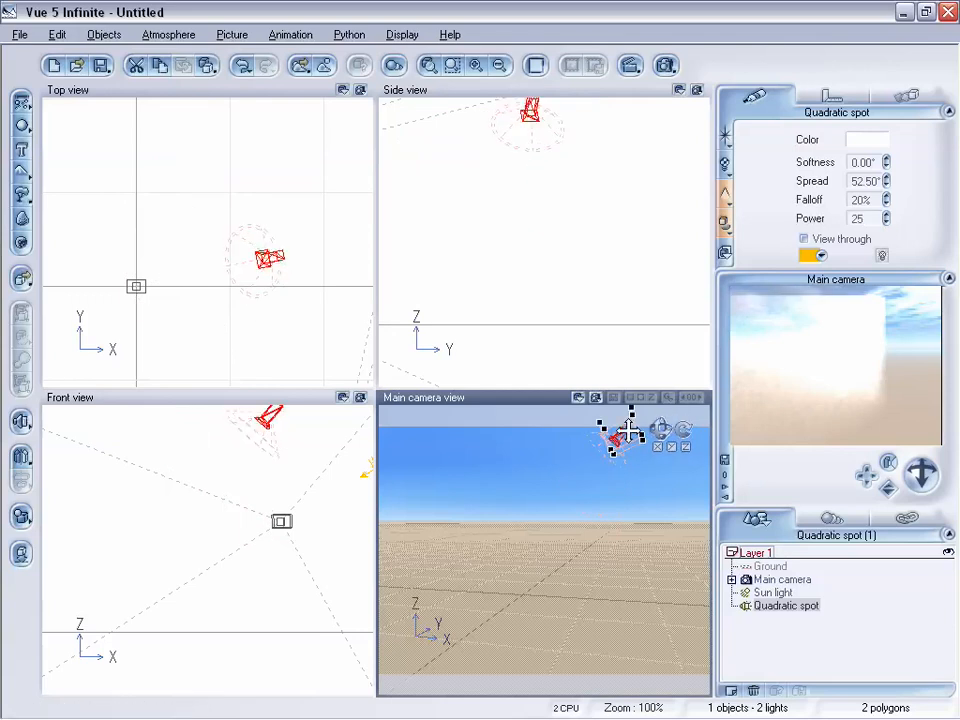
Raise the quadratic spot light further, reframe the main camera to keep it in view and set its power to 40
left_click_drag(617, 440, 622, 405)
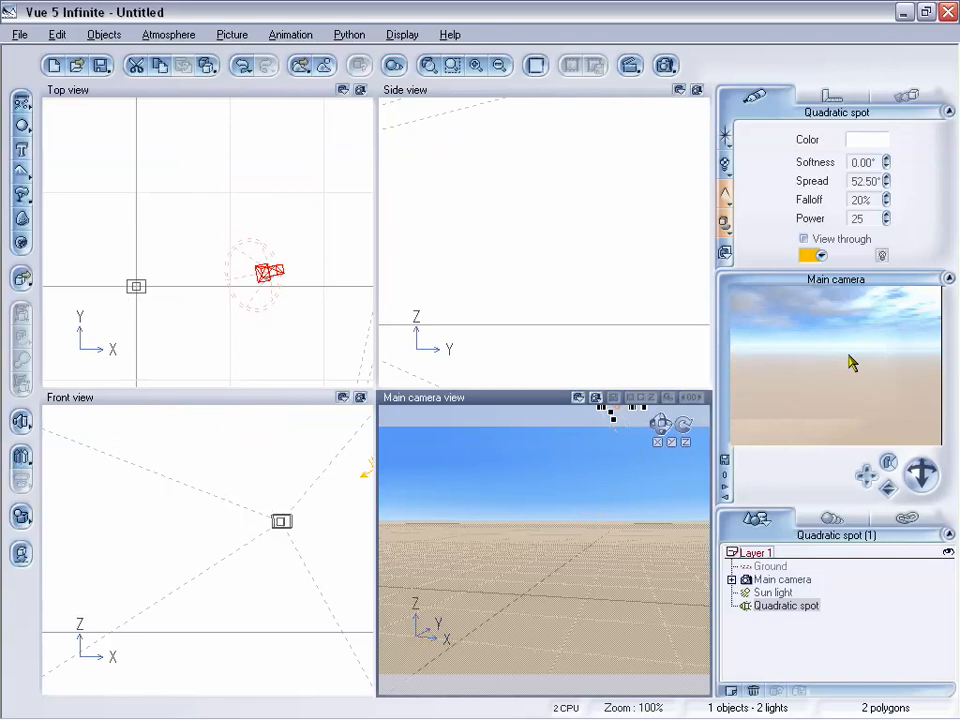
mouse_move(866, 476)
left_mouse_down()
mouse_move(862, 484)
mouse_move(864, 470)
left_mouse_up()
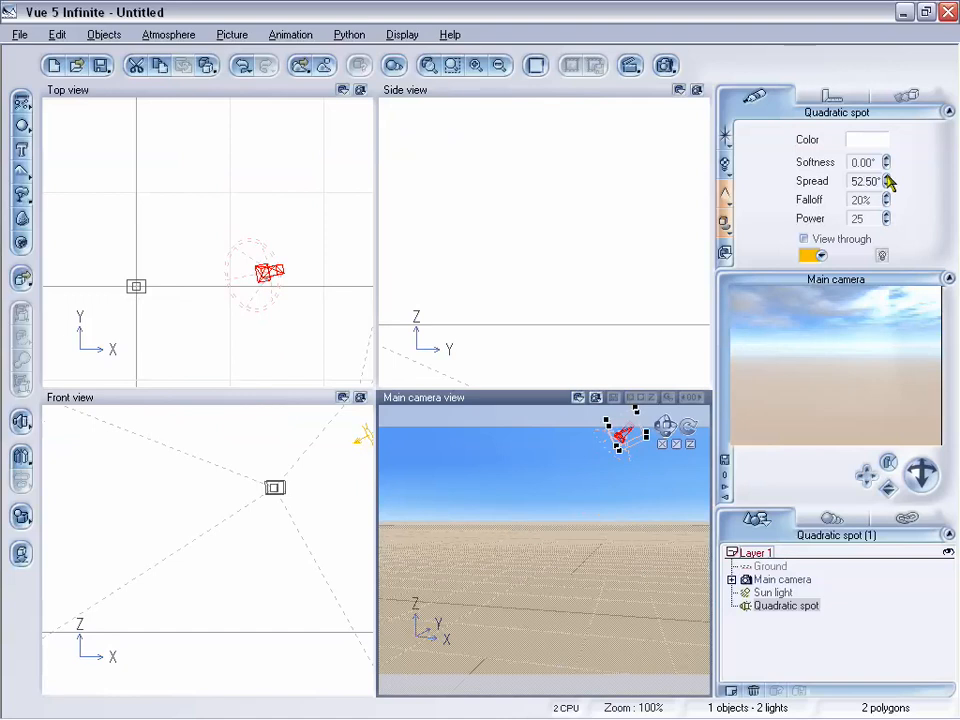
left_click(886, 214)
left_click(886, 214)
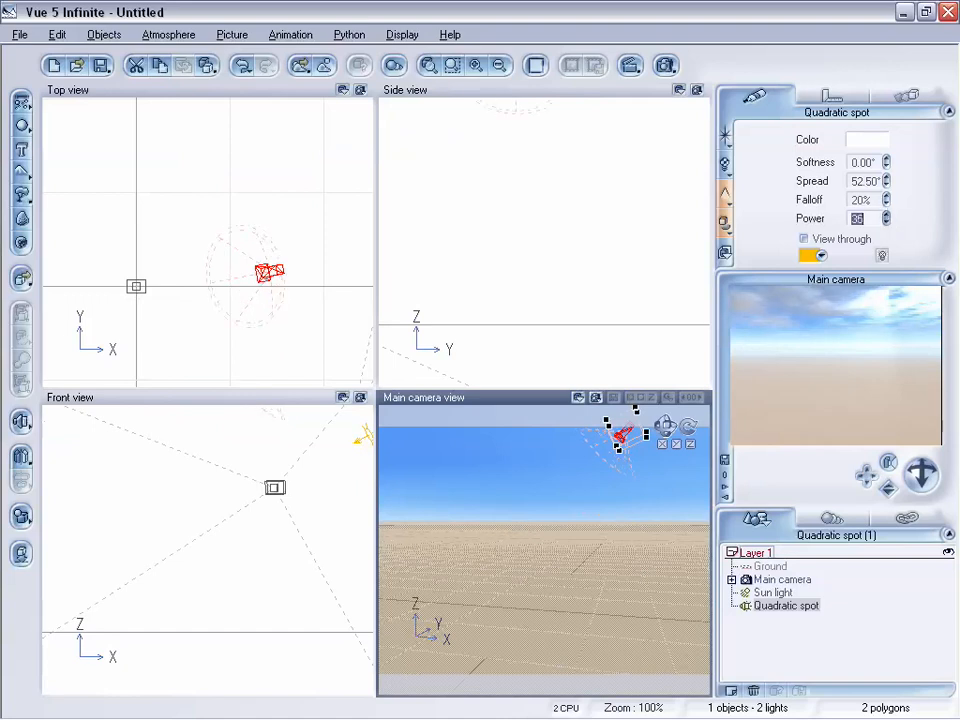
left_click(886, 214)
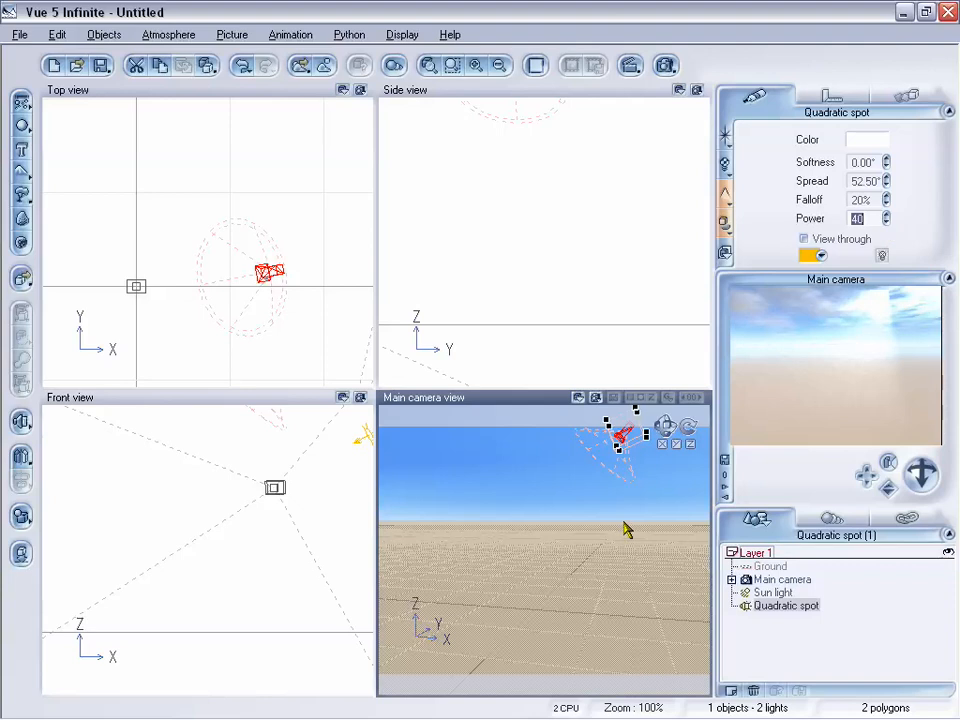
right_click(795, 436)
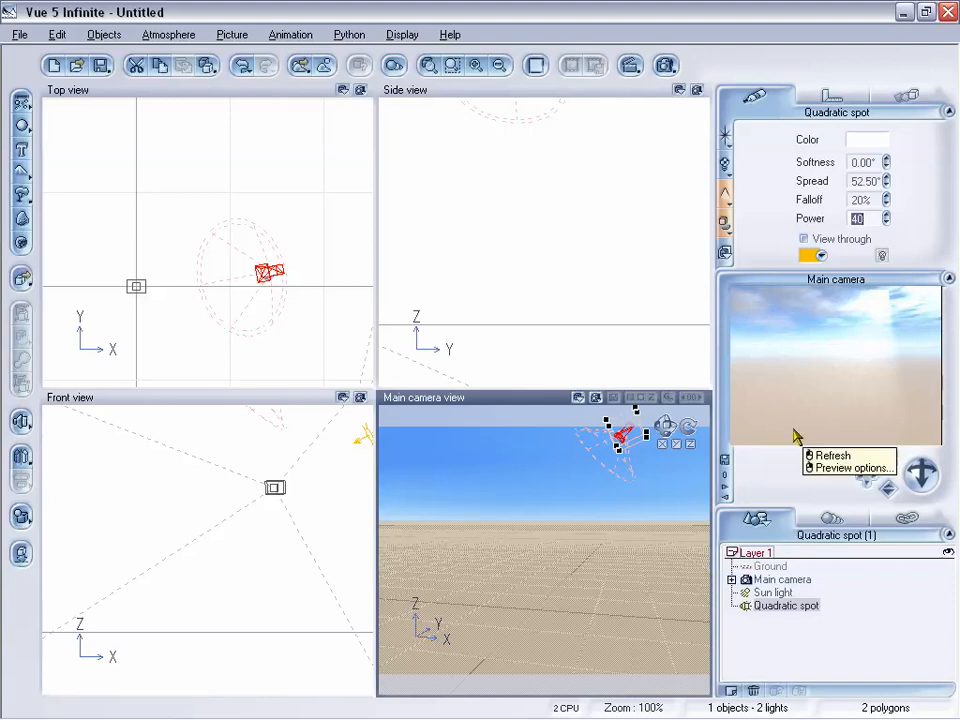